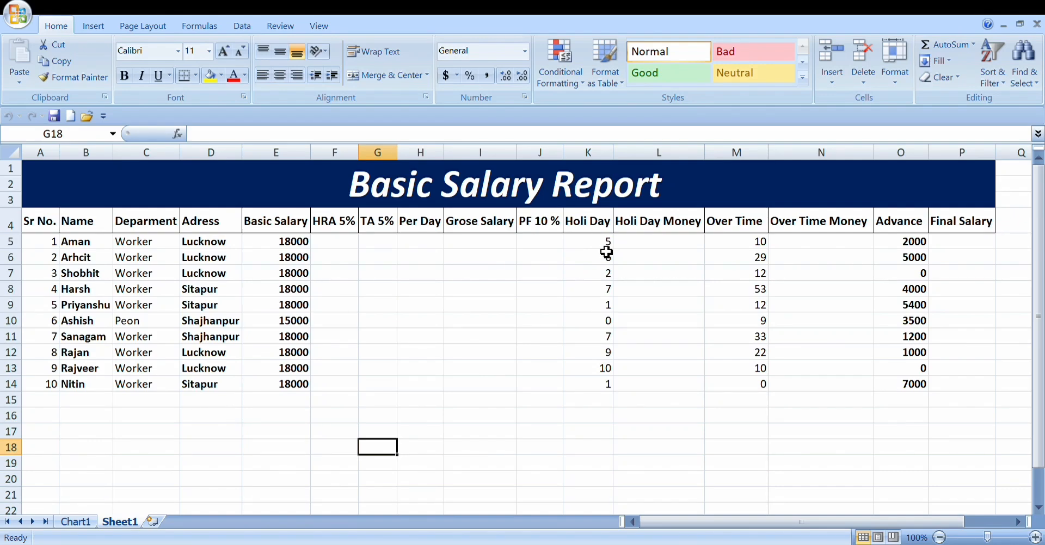
double_click(596, 250)
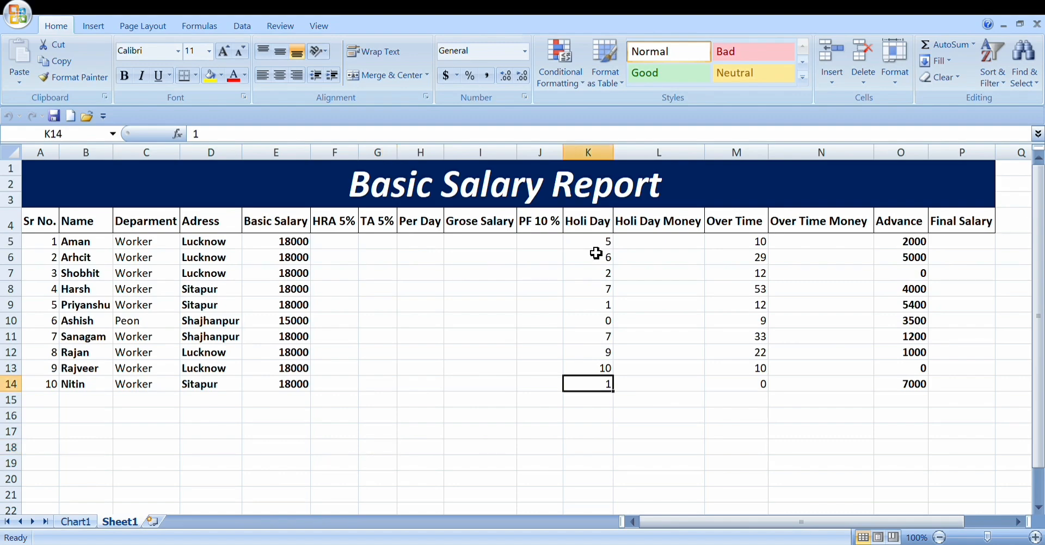
left_click(596, 249)
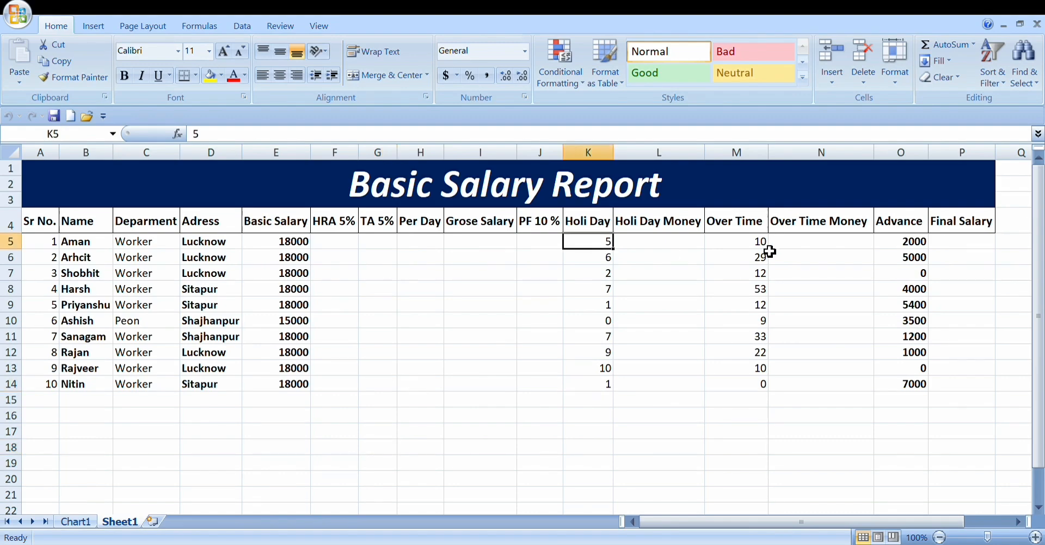
left_click(756, 250)
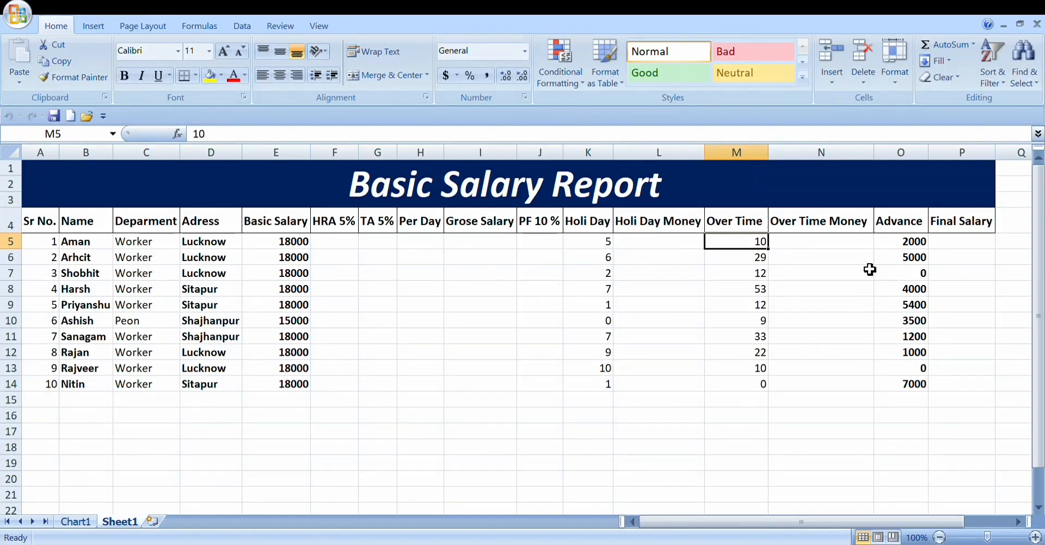
left_click(919, 244)
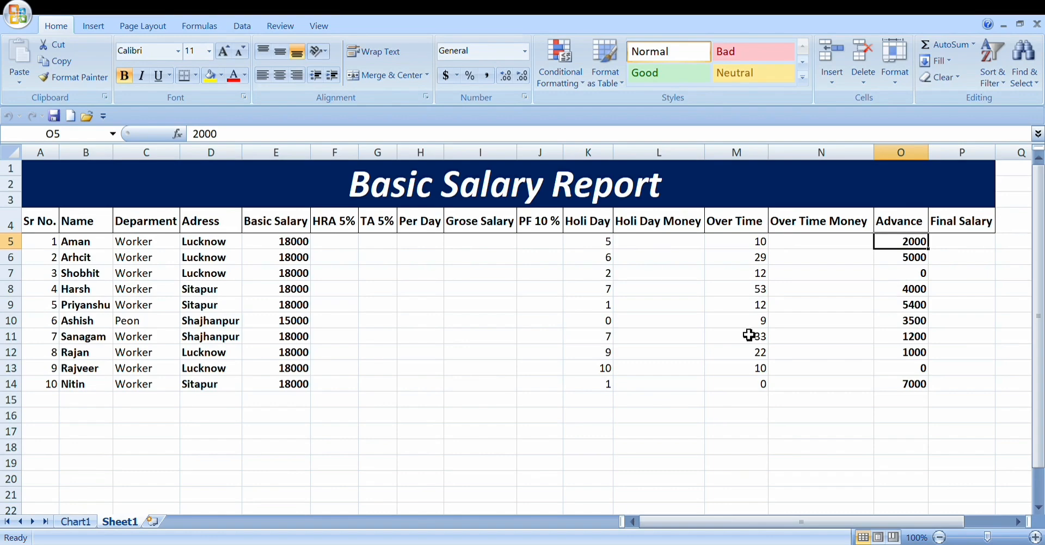
Step: Calculate the first employee's HRA in cell F5 with the formula =E5*5%
left_click(346, 245)
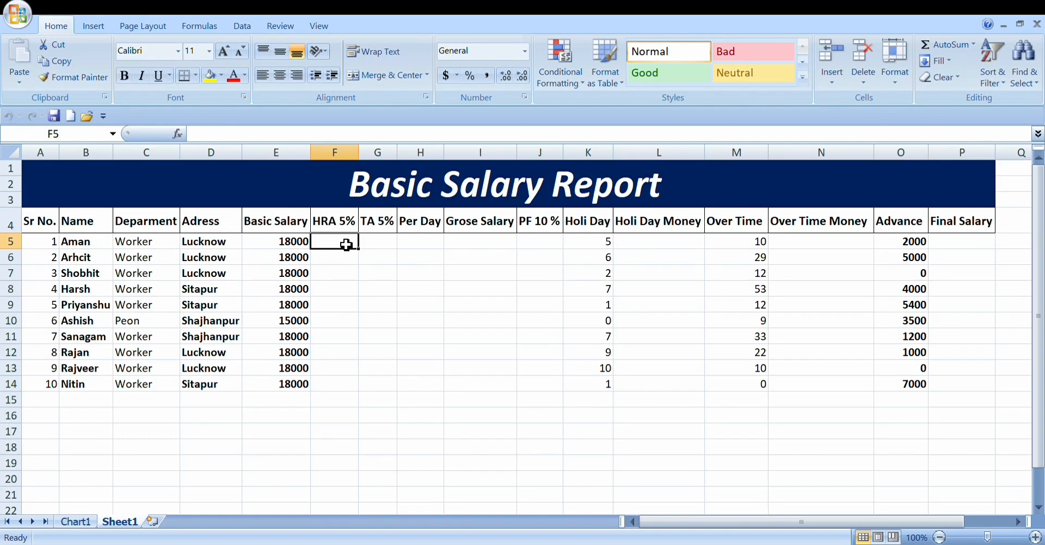
type("=")
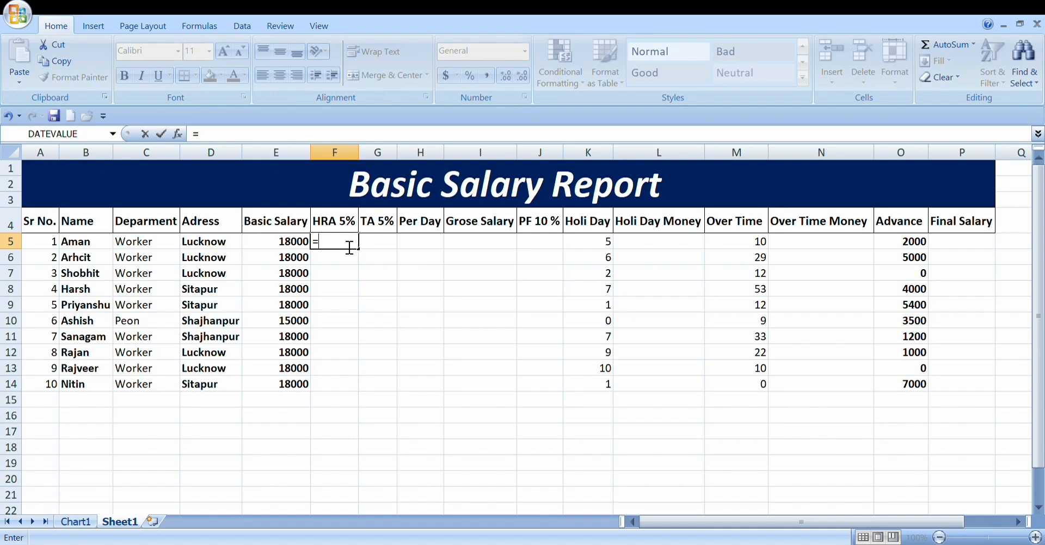
type("e")
type("5")
type("*")
type("5%")
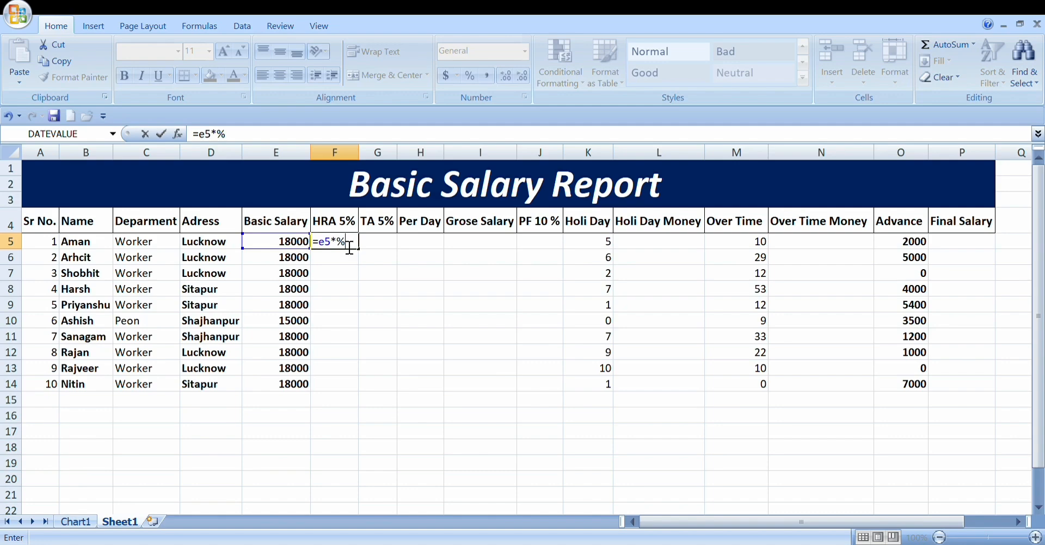
key("BackSpace")
key("BackSpace")
type("5%")
key("Return")
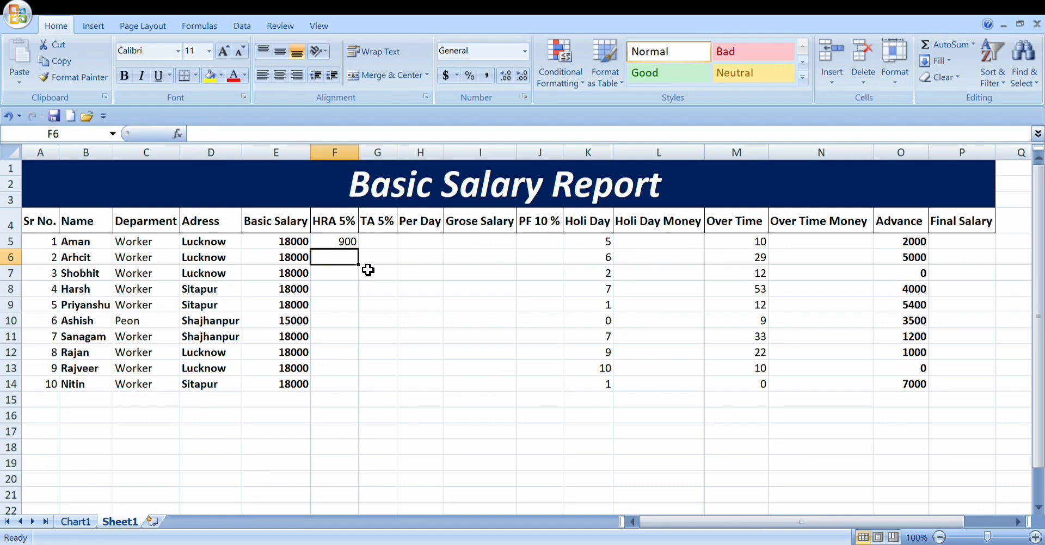
Step: Enter the HRA formula =E6*5% in cell F6 and fill it down through F14 for the remaining employees
type("=")
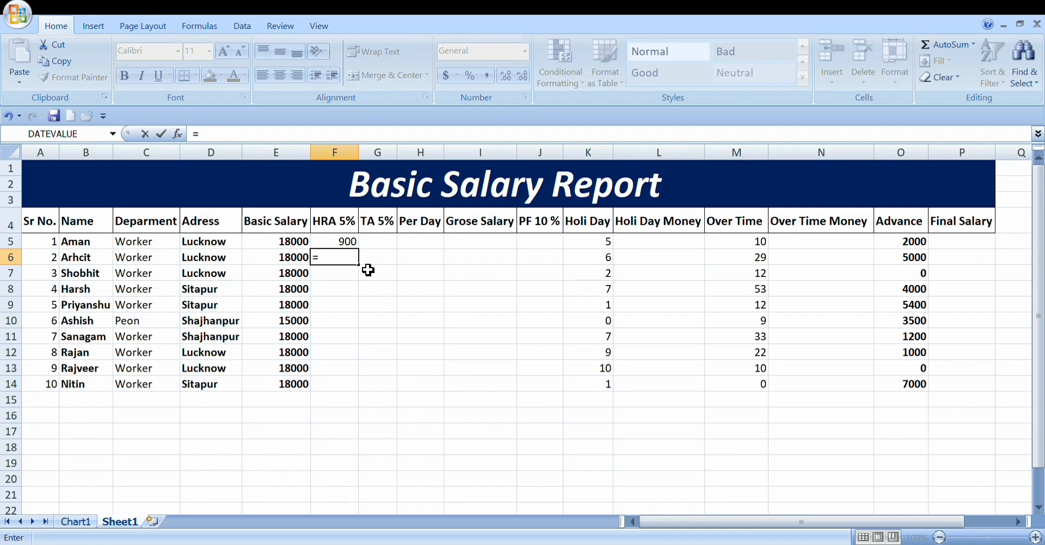
type("e68")
key("BackSpace")
type("*5%")
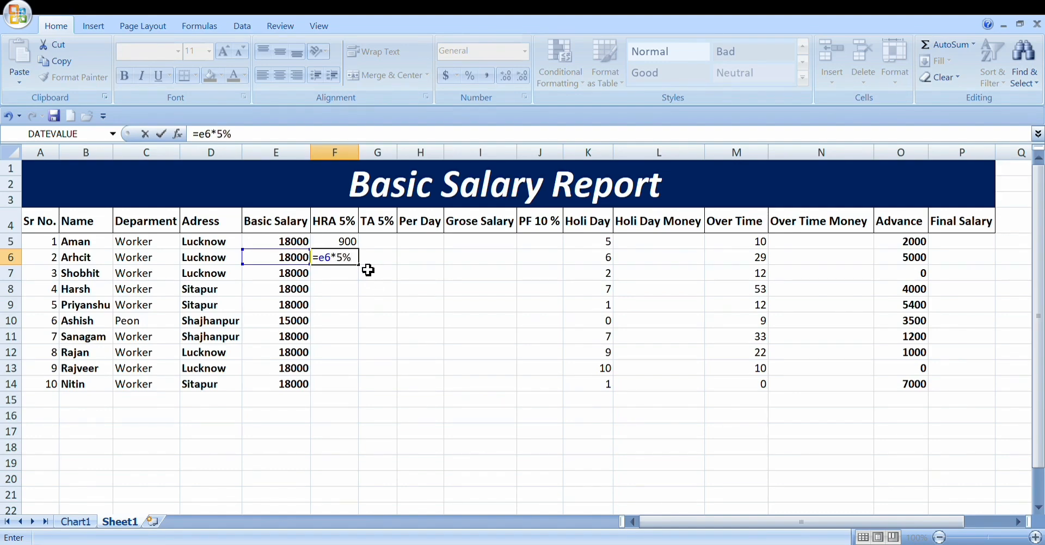
key("Return")
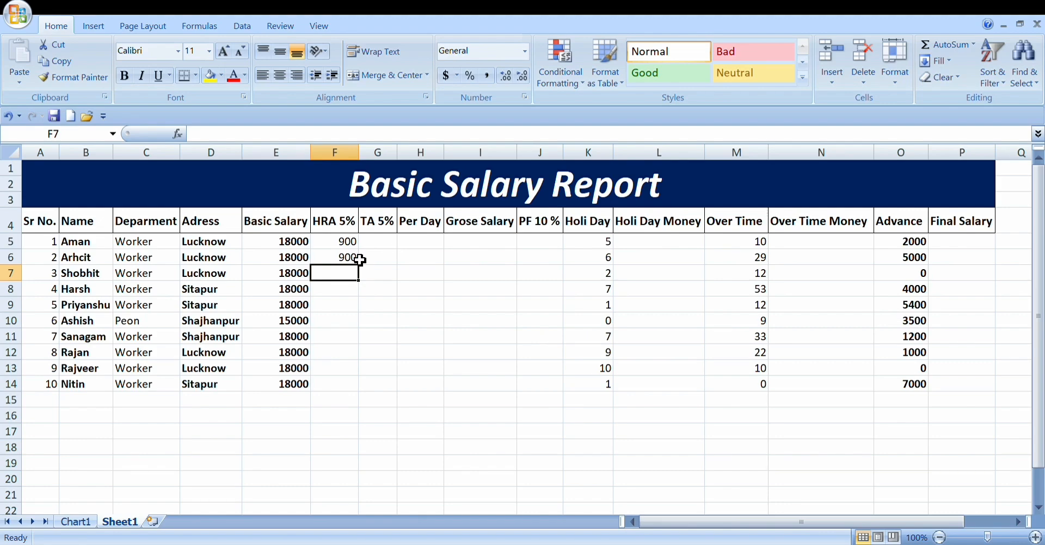
left_click(353, 260)
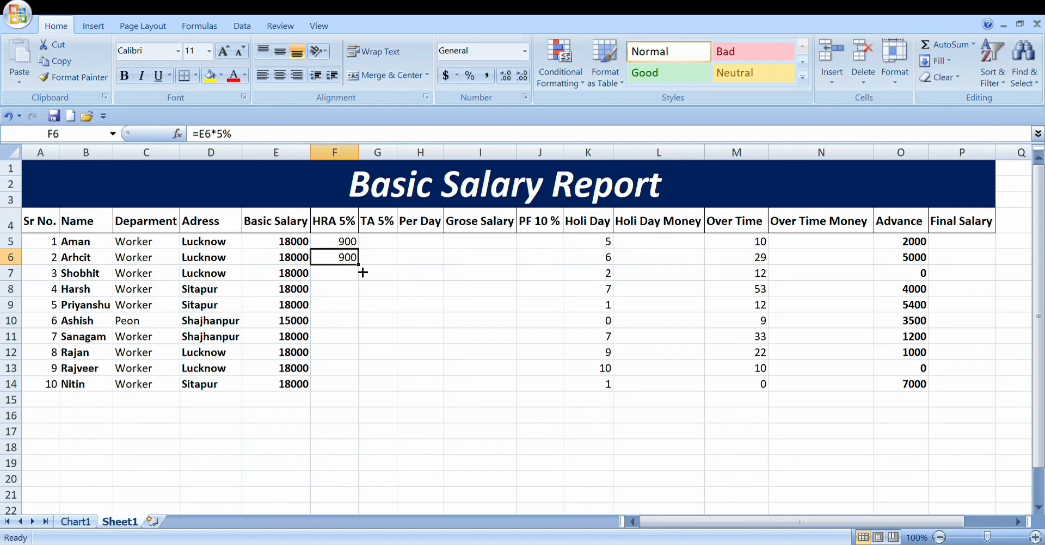
left_click_drag(363, 273, 358, 403)
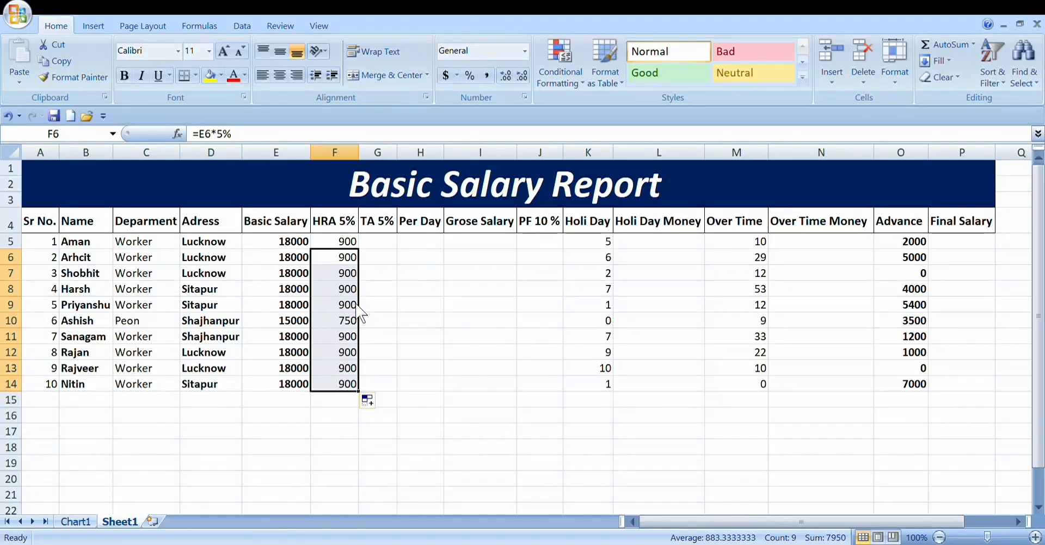
Step: Calculate the first employee's TA in cell G5 with the formula =E5*5%
left_click(389, 248)
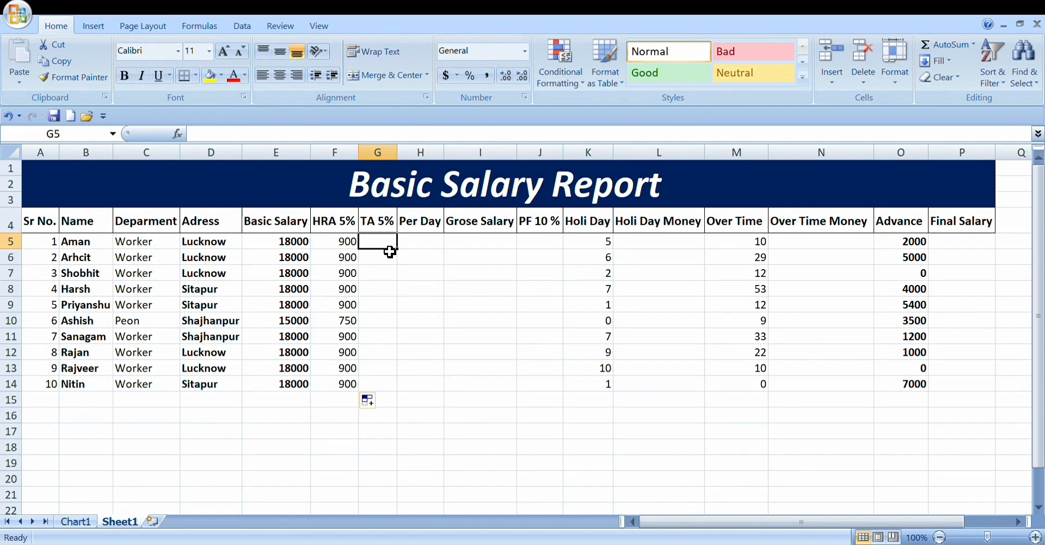
type("=")
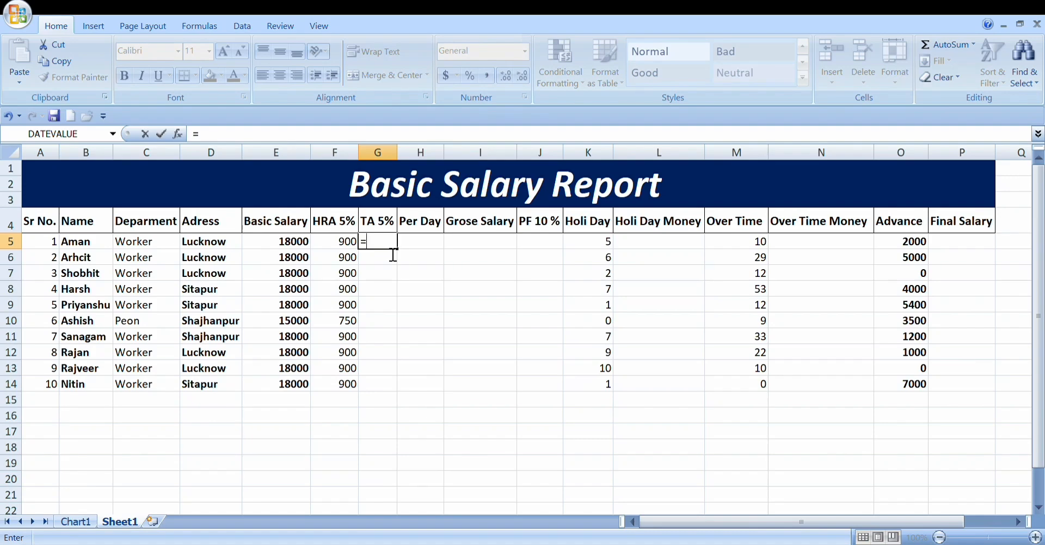
type("e5*")
type("%5")
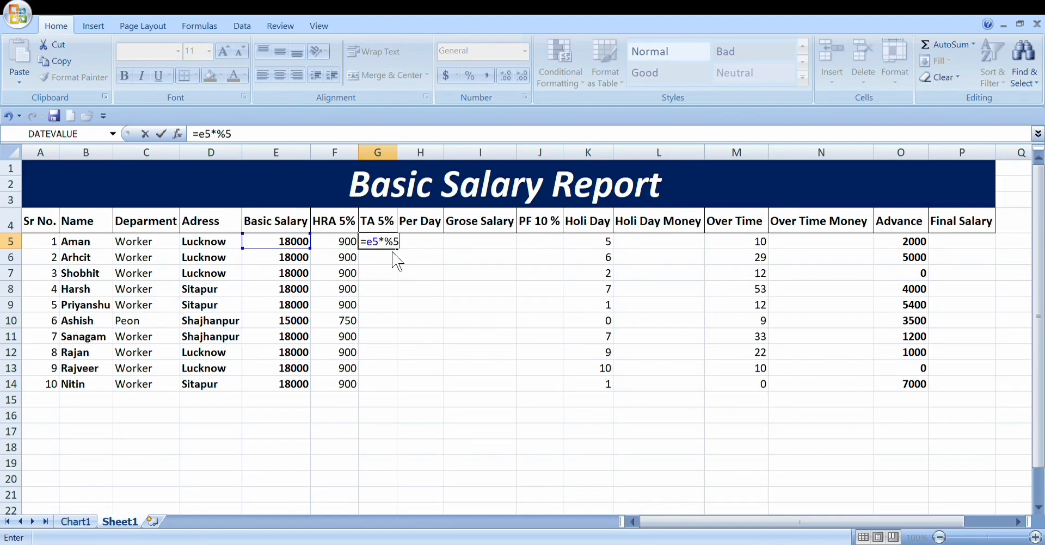
key("BackSpace")
key("BackSpace")
type("%")
key("BackSpace")
type("5%")
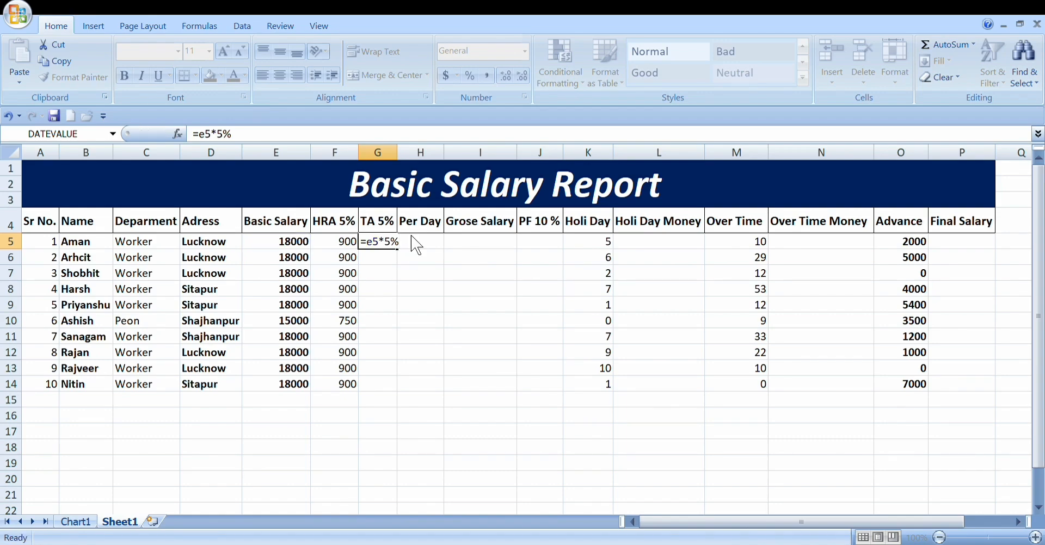
key("Return")
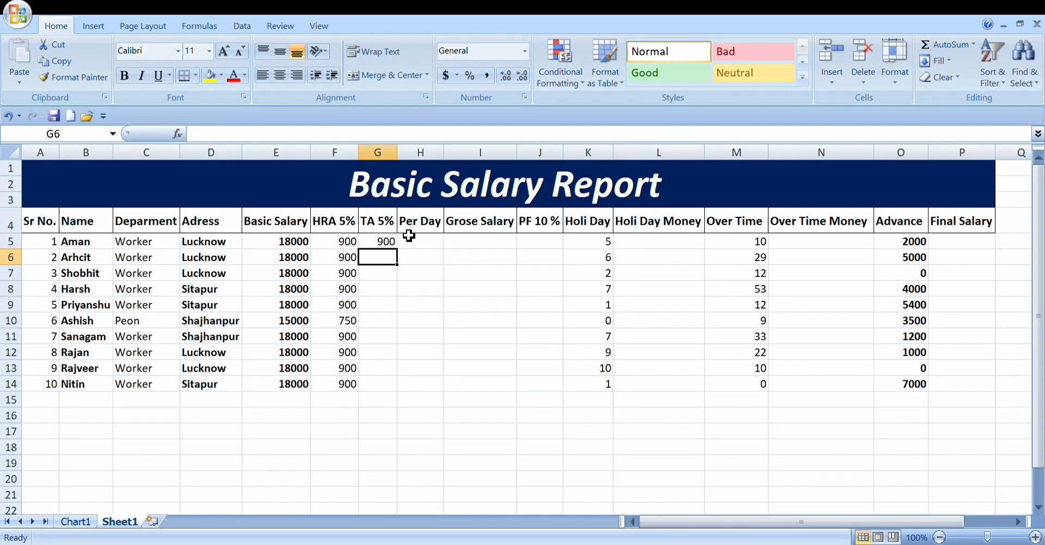
Step: Enter the TA formula =E6*5% in cell G6 and fill it down through G14 for the remaining employees
type("=")
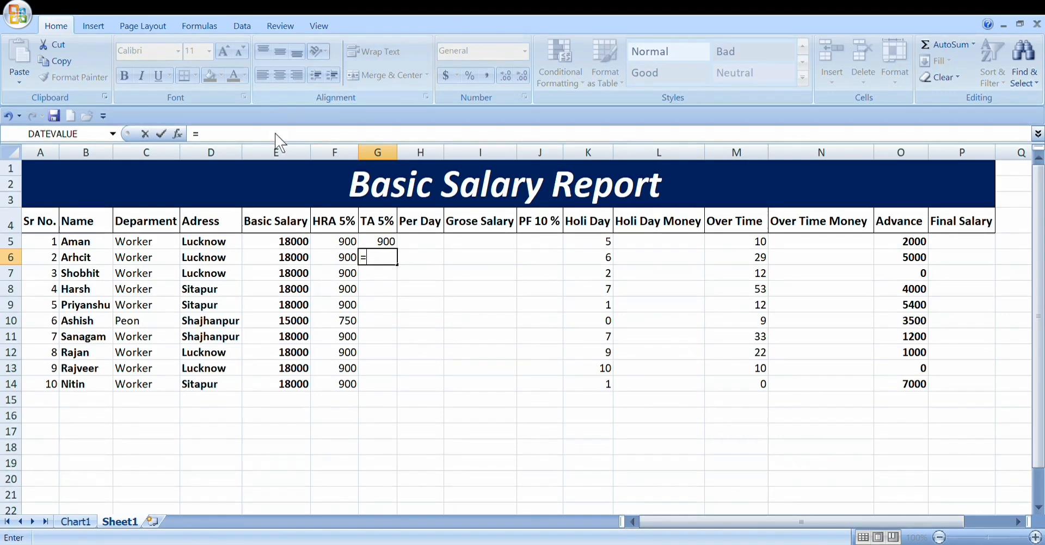
type("e")
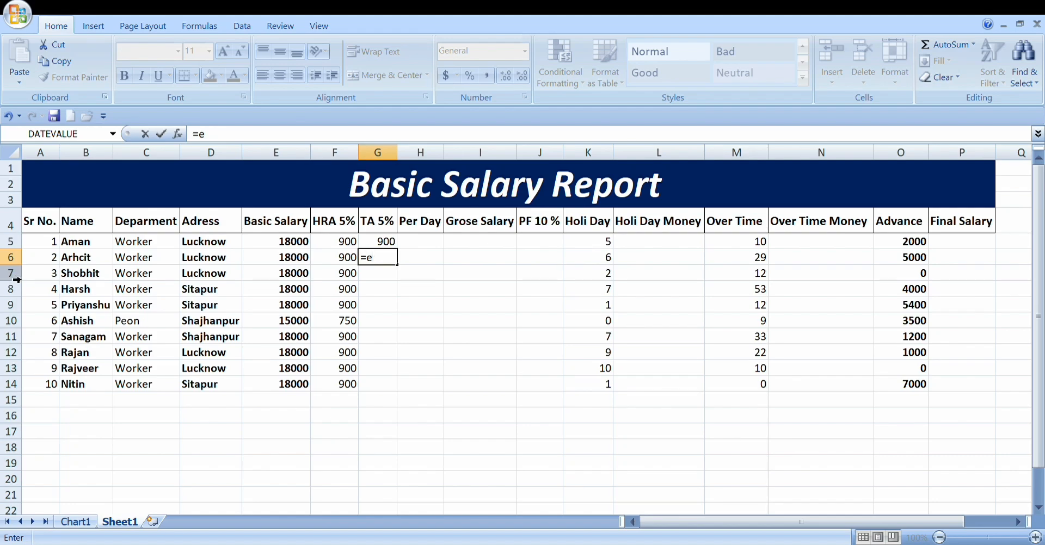
type("68")
key("BackSpace")
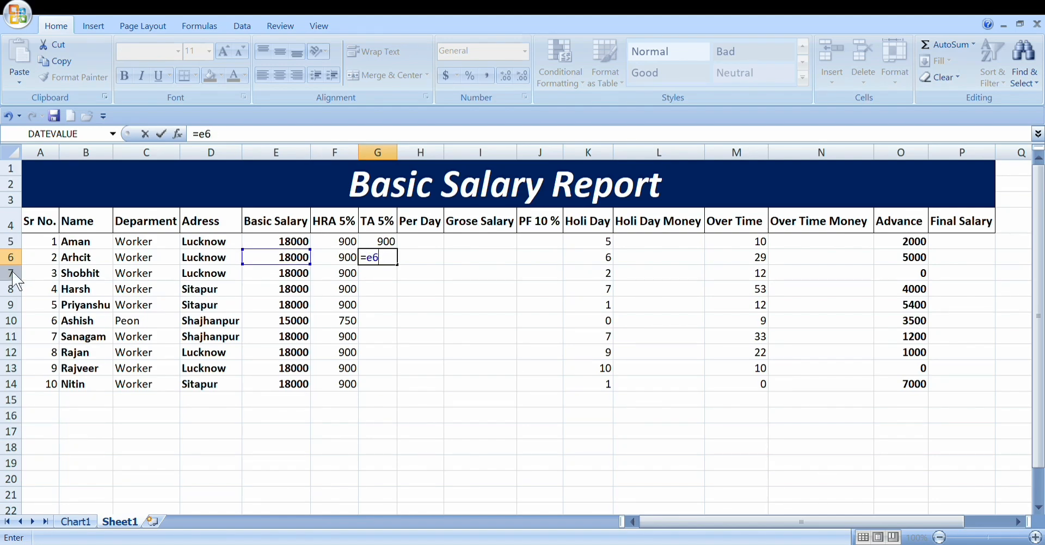
type("*5%")
key("Return")
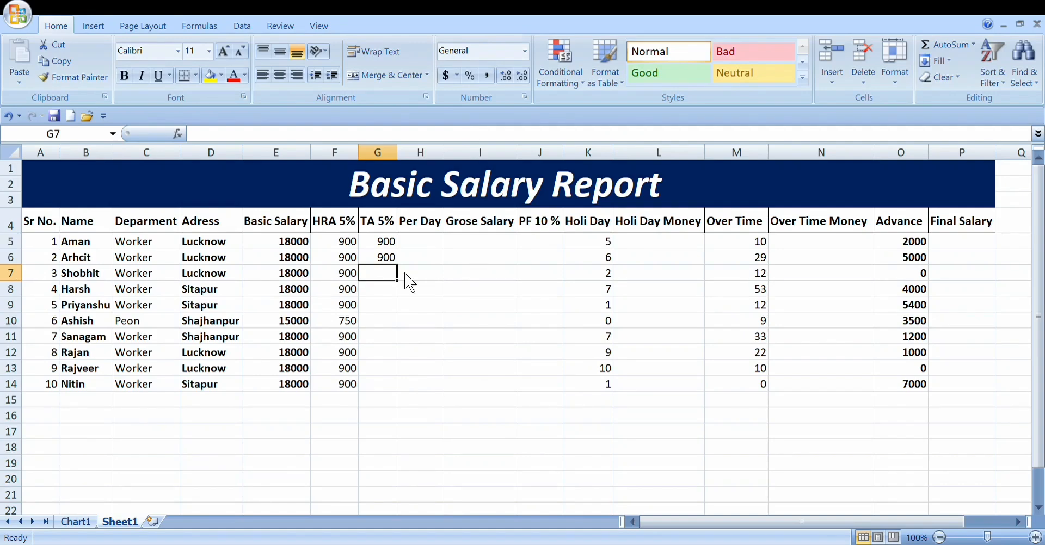
left_click(387, 260)
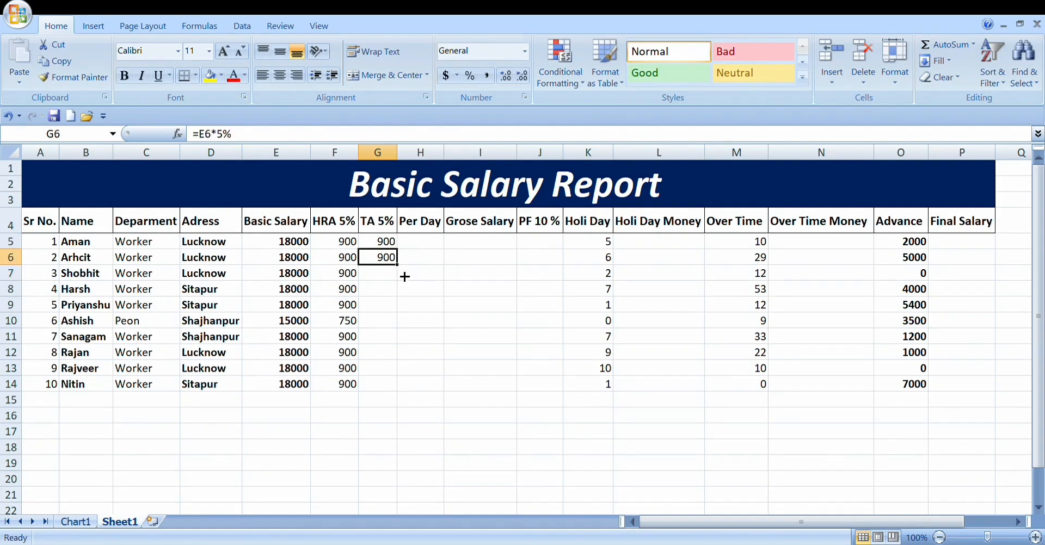
left_click_drag(398, 265, 398, 392)
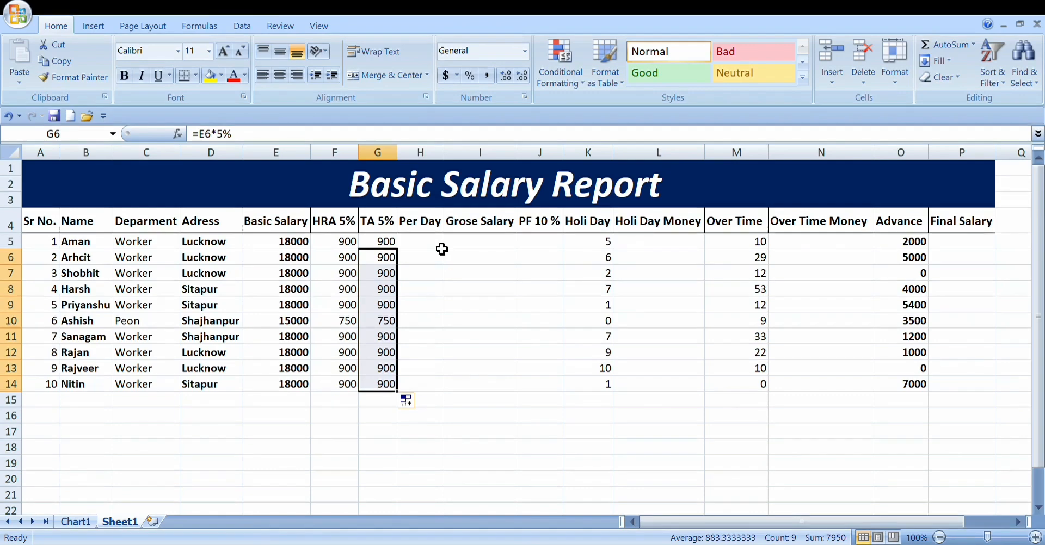
Step: Calculate the first employee's per-day pay in cell H5 by dividing the basic salary by 30 with =E5/30
left_click(424, 247)
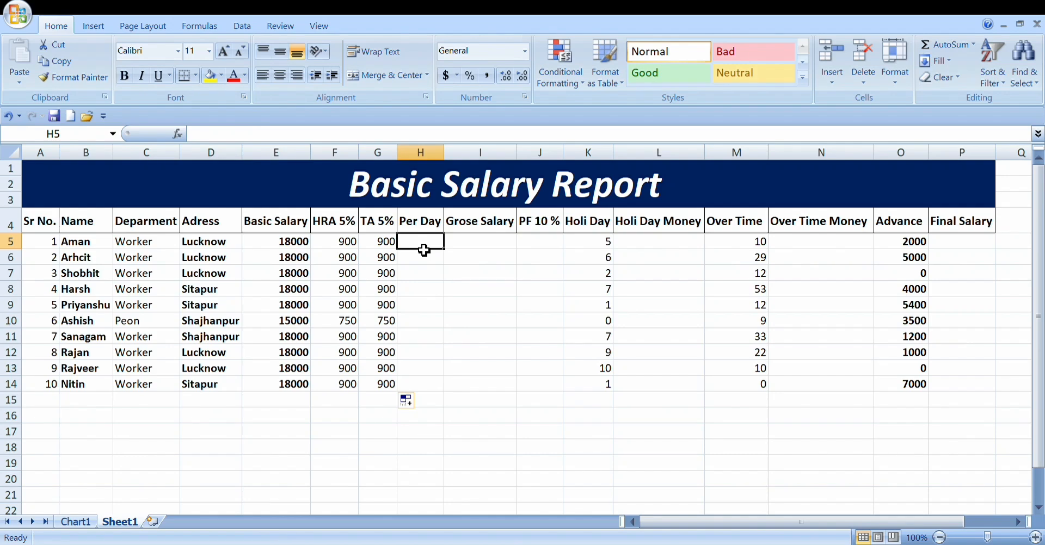
left_click(293, 243)
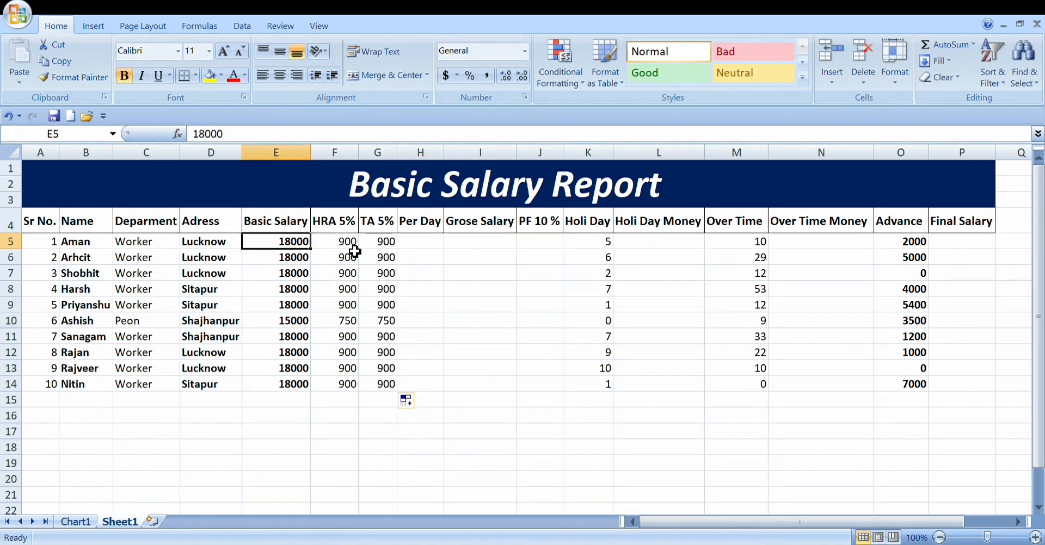
left_click(437, 248)
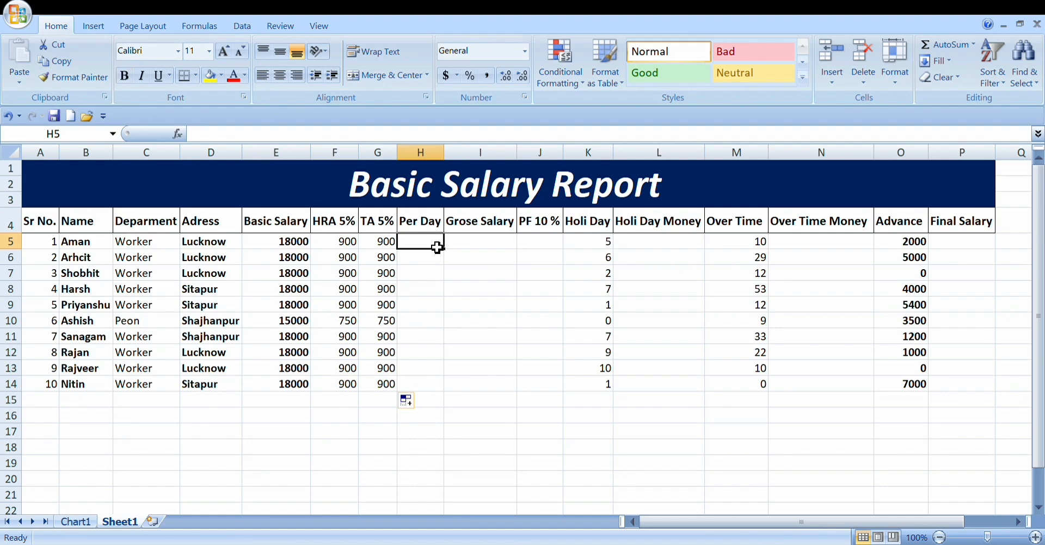
type("=")
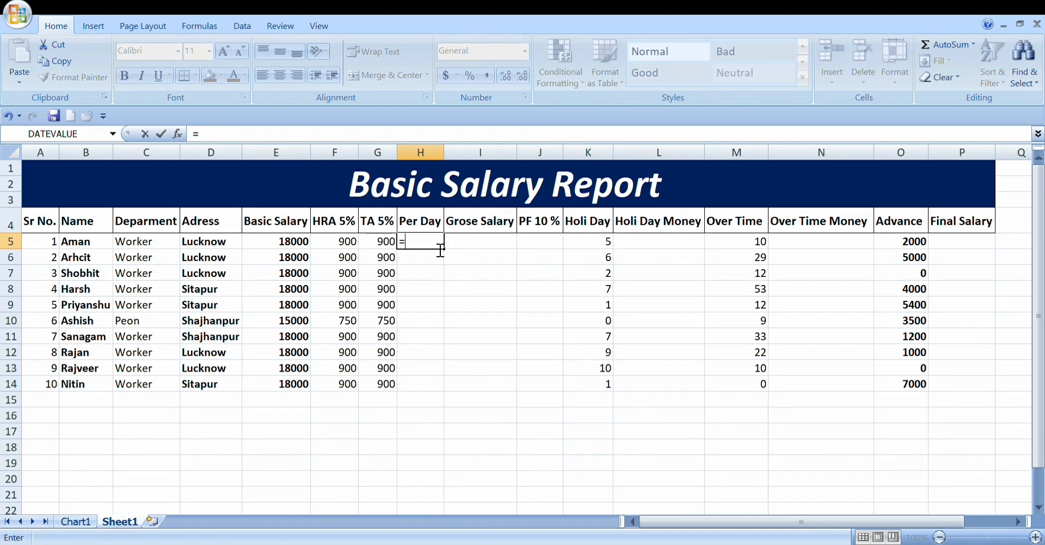
type("e5")
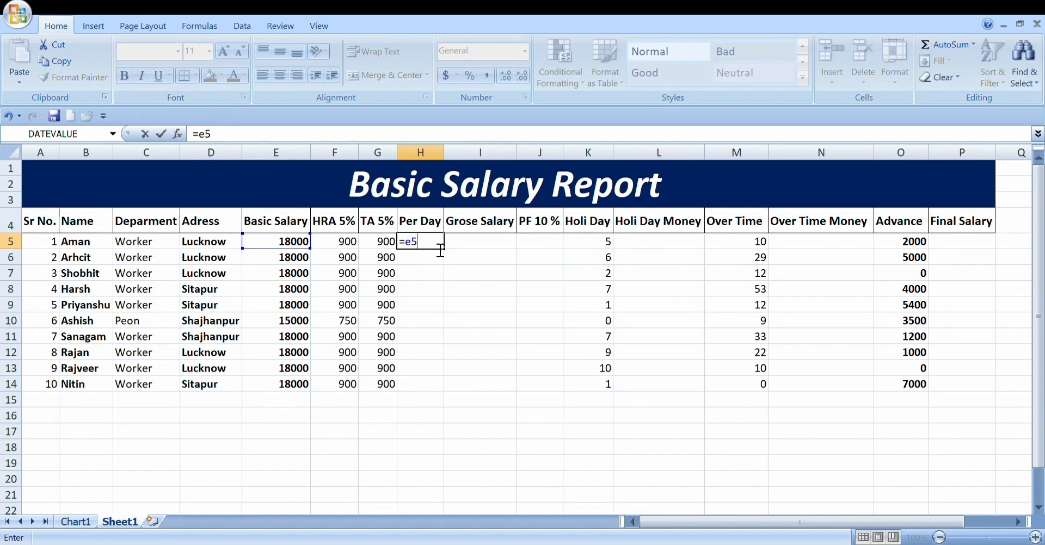
type("/30")
key("Return")
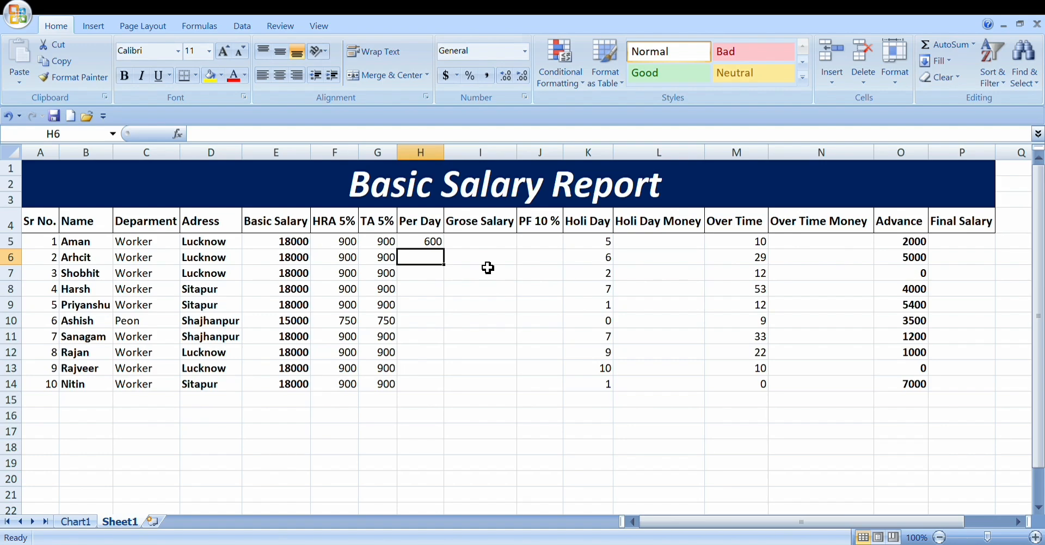
Step: Enter the per-day formula =E6/30 in cell H6 and fill it down through H14 for the remaining employees
type("=")
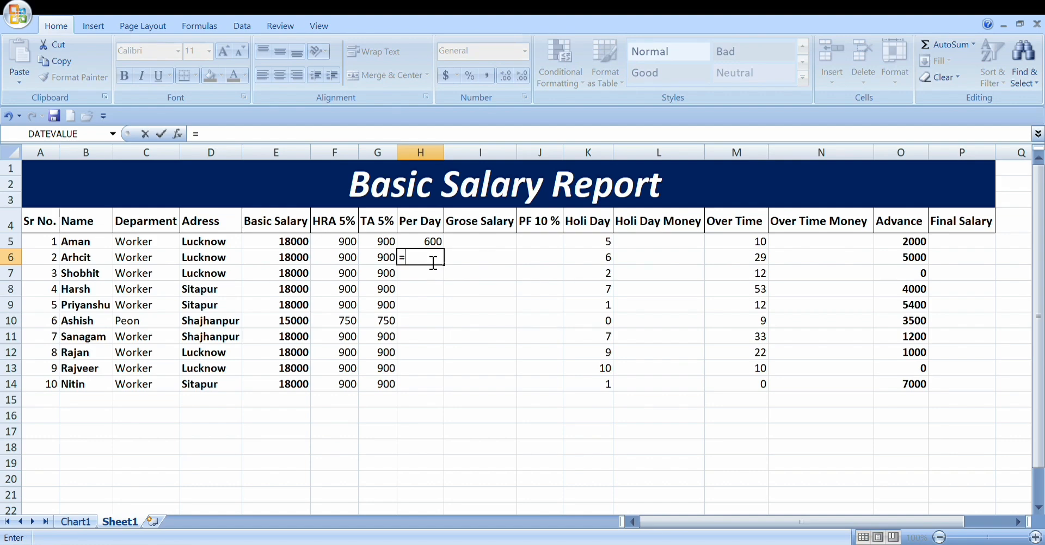
type("e6/")
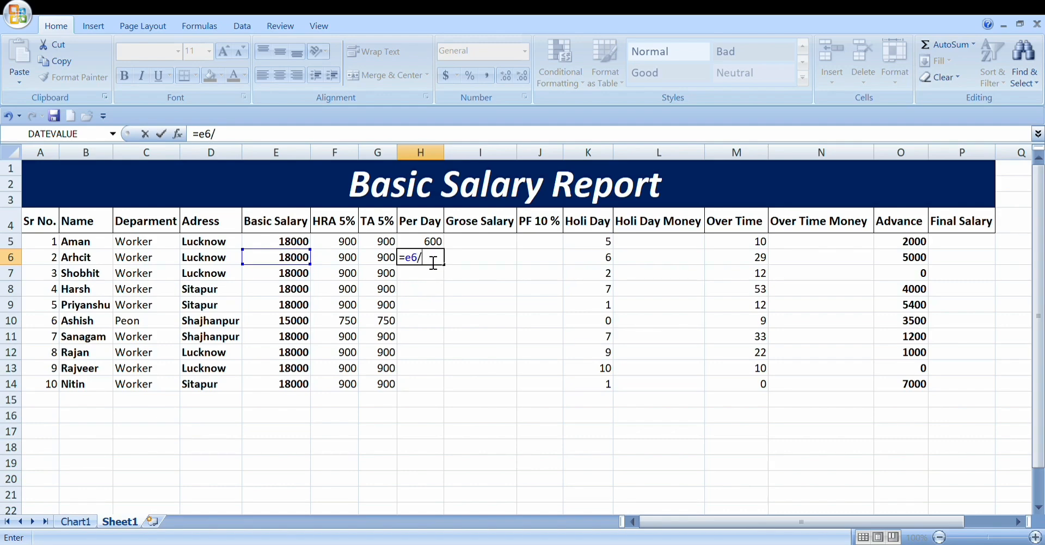
type("30")
key("Return")
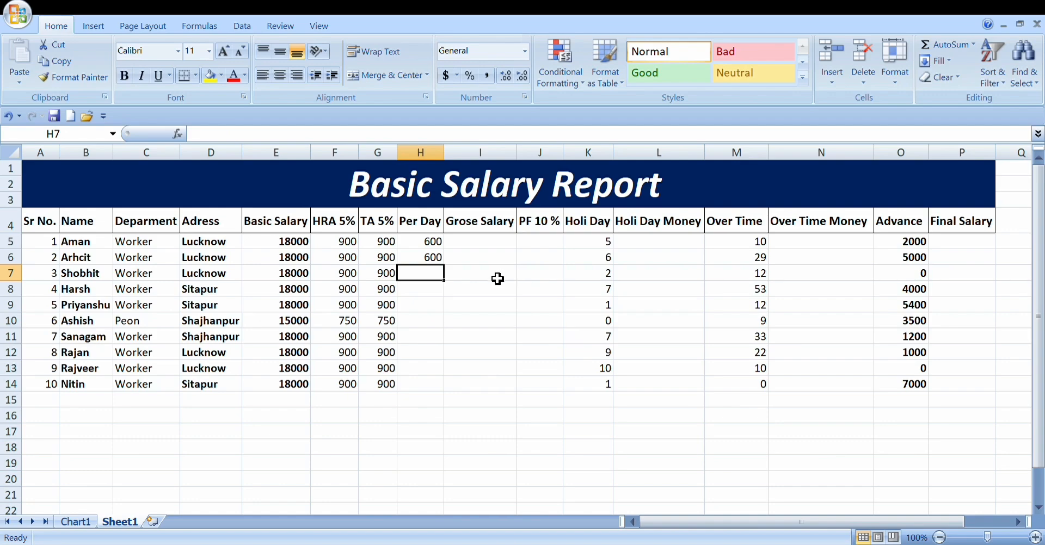
left_click(430, 258)
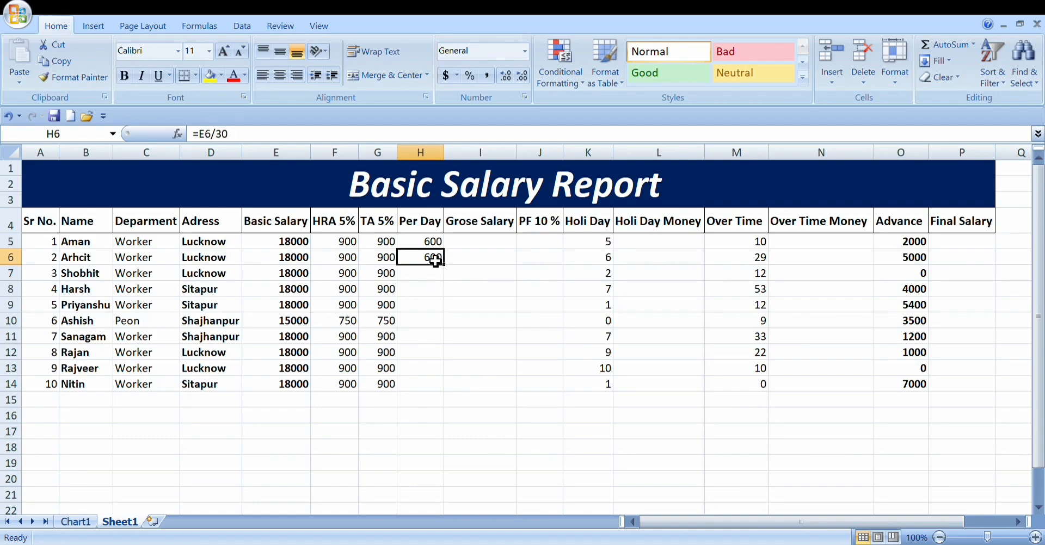
left_click_drag(443, 265, 447, 395)
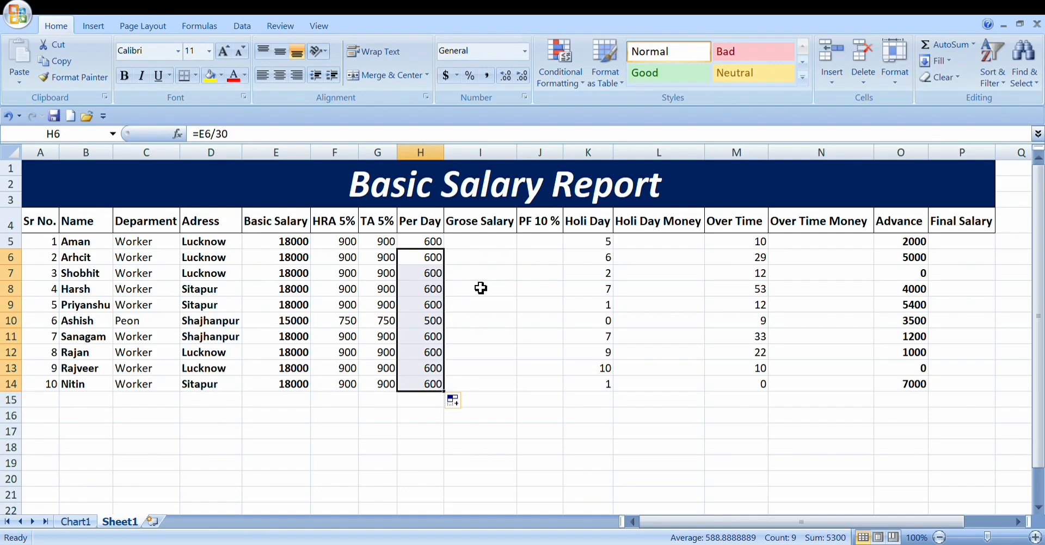
Step: Check the per-day pay formula in cell H9
left_click(482, 248)
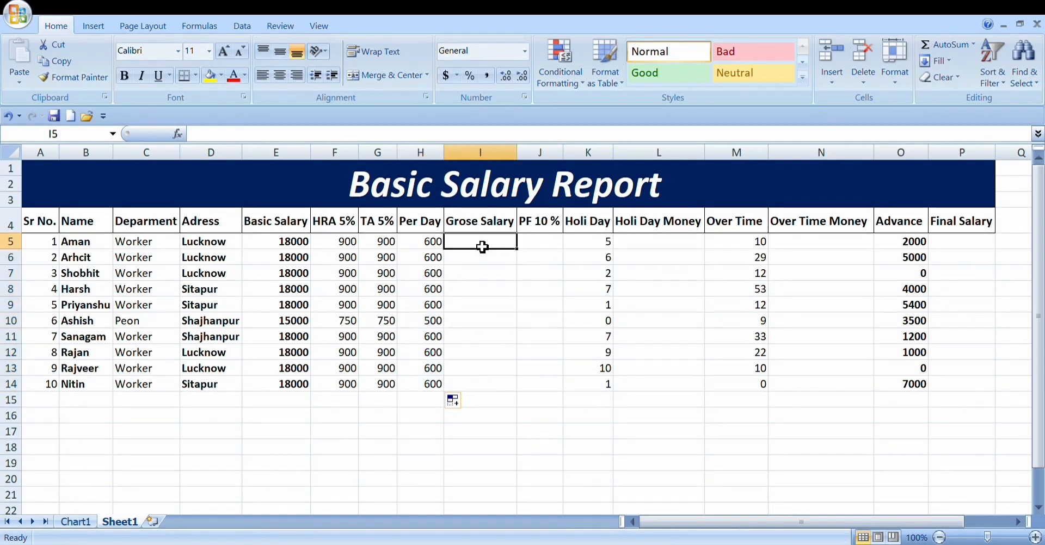
left_click(436, 305)
type("=E9/30")
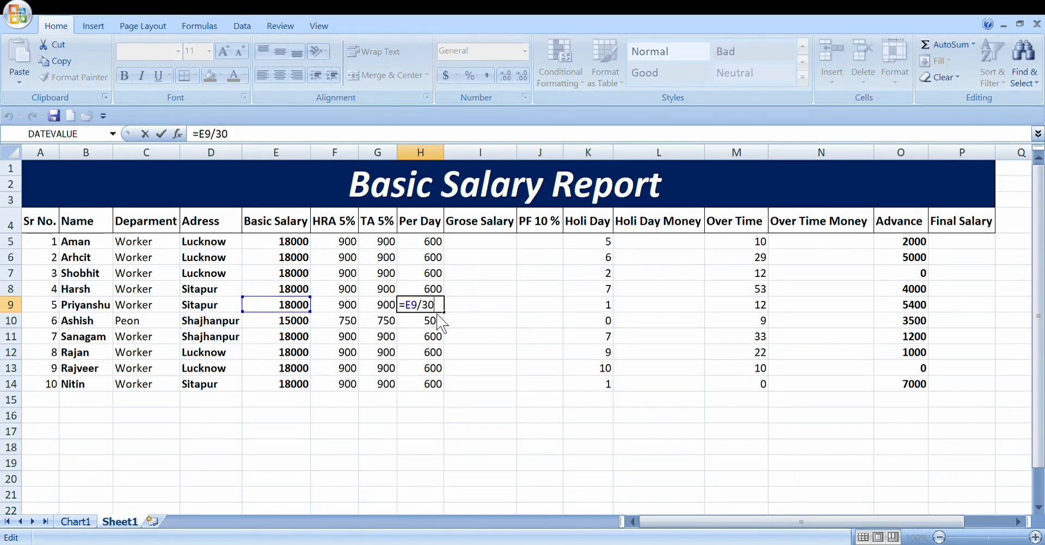
key("Return")
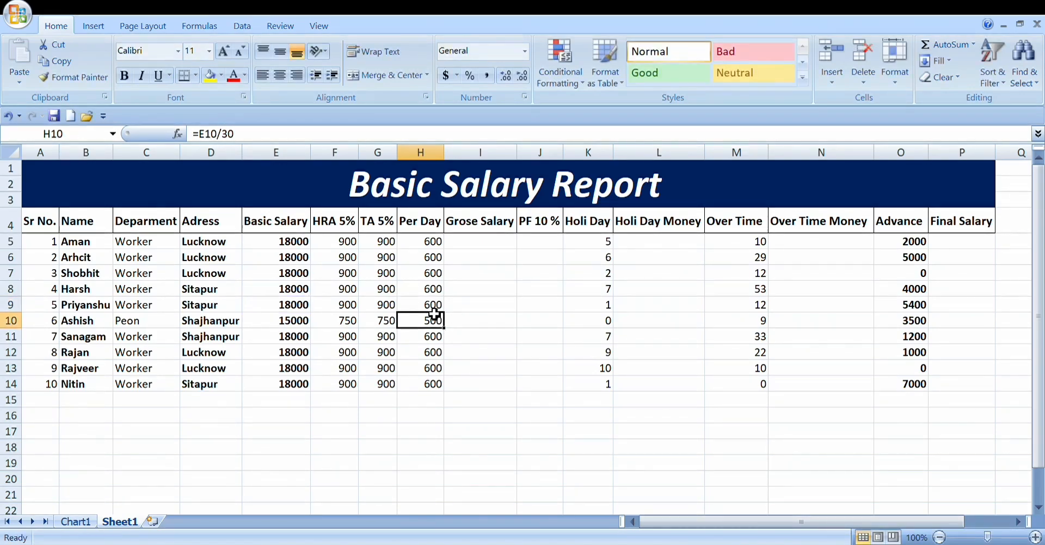
Step: Calculate the first employee's gross salary in cell I5 by adding basic salary, HRA and TA with =E5+F5+G5
left_click(500, 246)
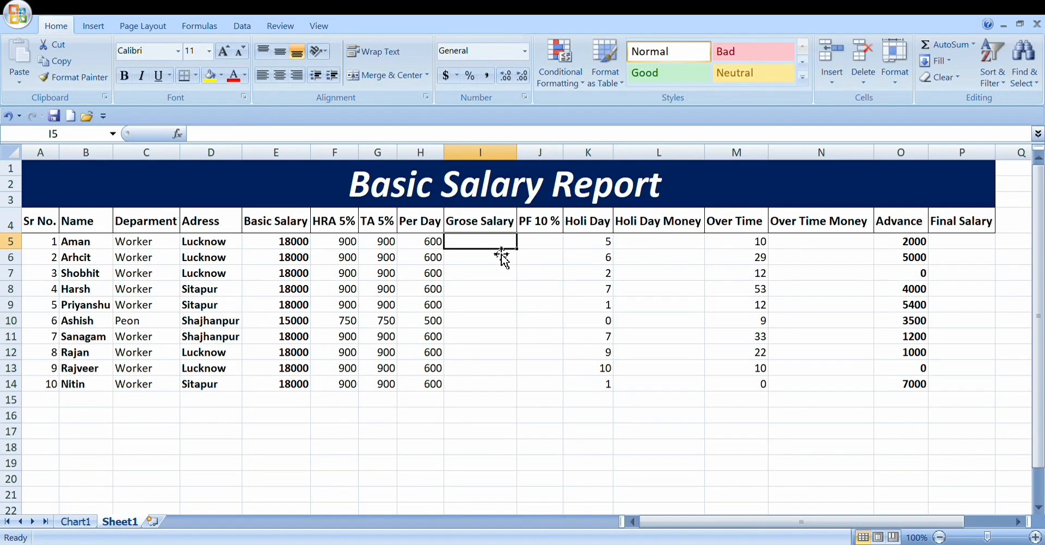
type("=")
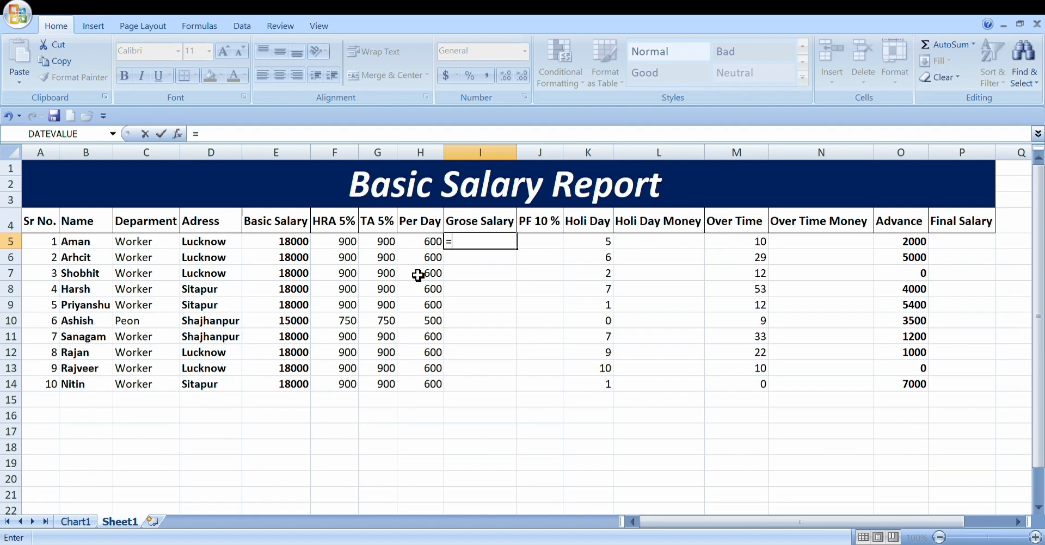
type("e")
type("5+")
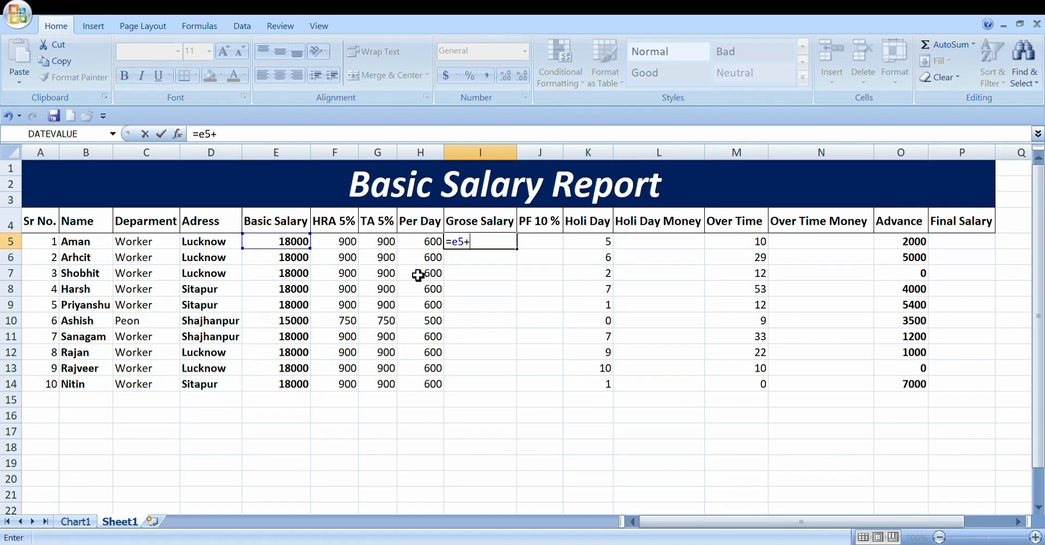
type("f5+")
type("G5")
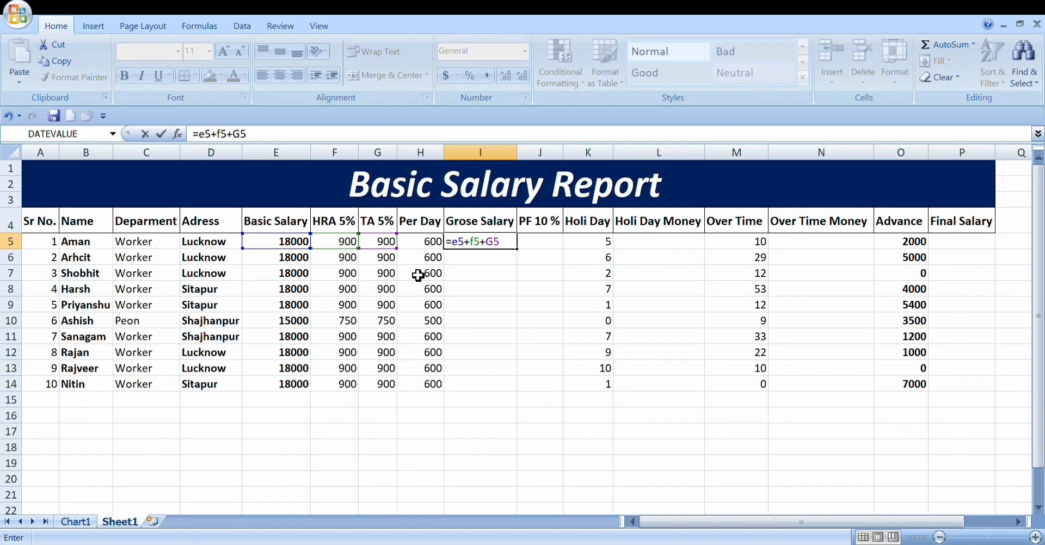
key("Return")
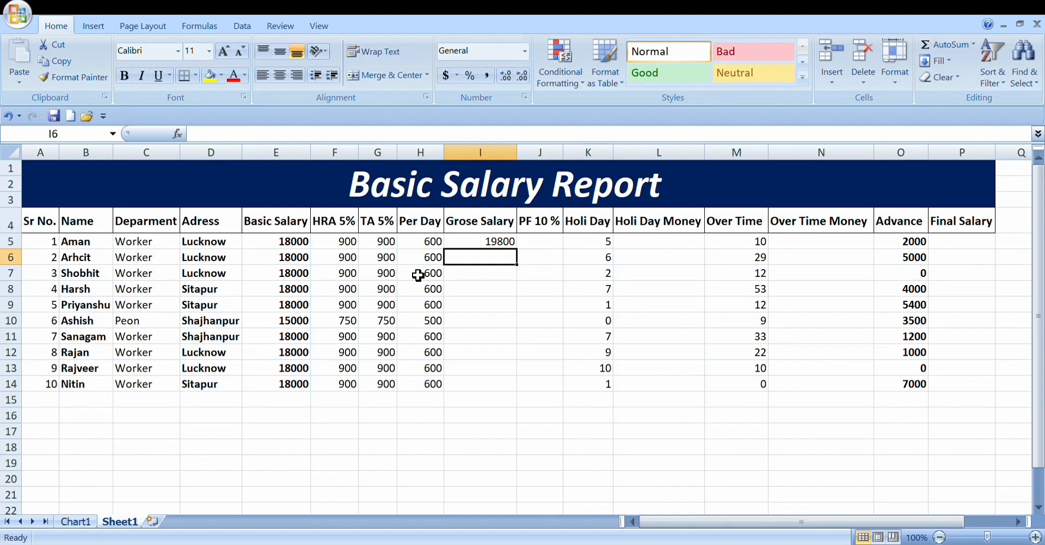
Step: Enter the gross salary formula =E6+F6+G6 in cell I6 and fill it down through I14 for the remaining employees
type("=")
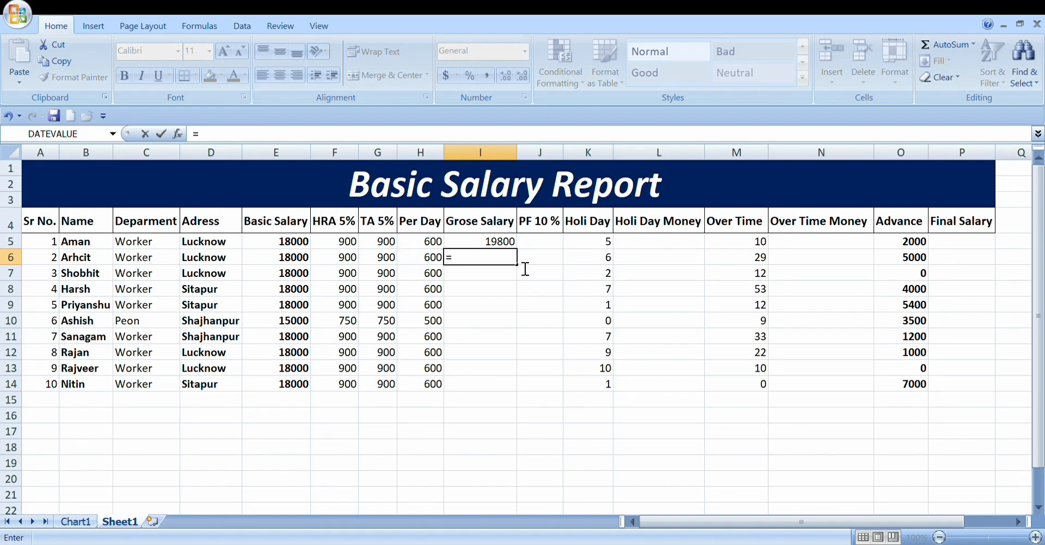
type("e6+f6")
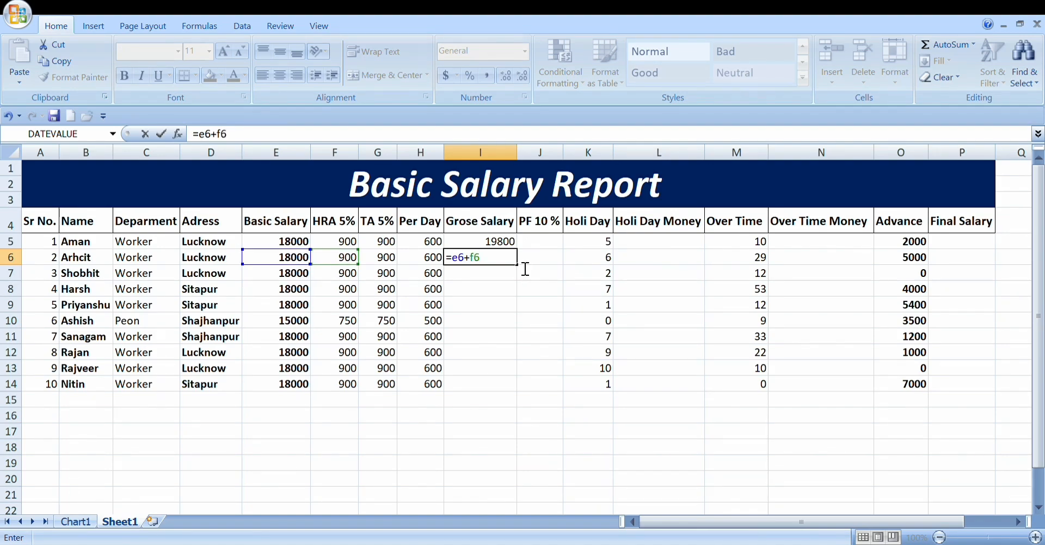
type("+h6")
key("BackSpace")
key("BackSpace")
type("g6")
key("Return")
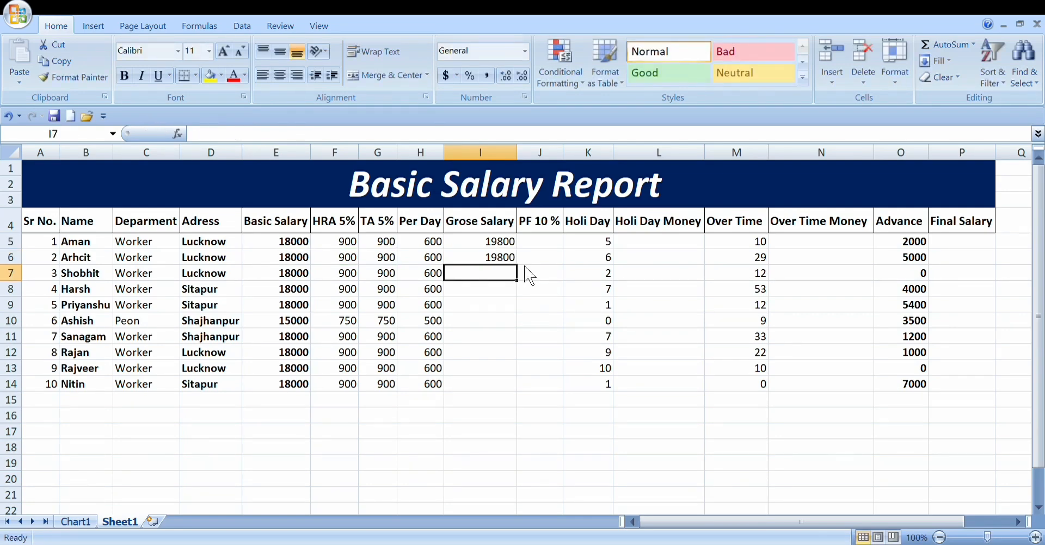
left_click(510, 263)
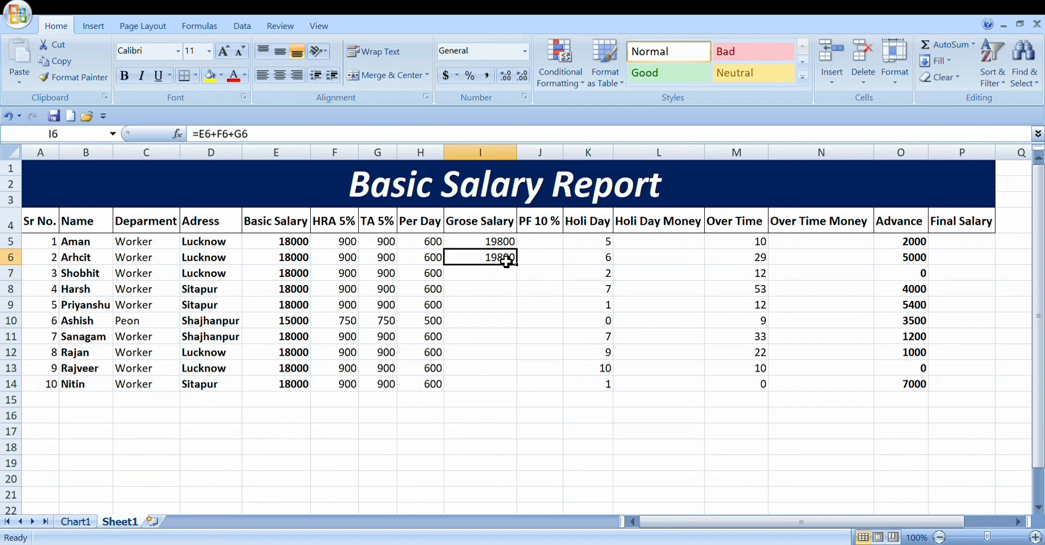
left_click_drag(516, 265, 514, 390)
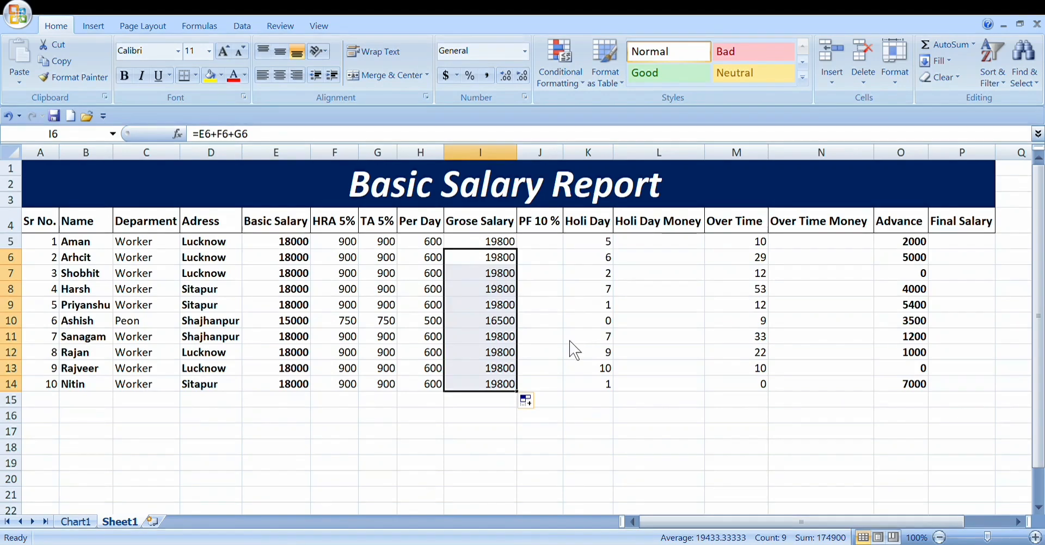
Step: Calculate the first employee's PF in cell J5 as 10% of the gross salary with =I5*10%
left_click(561, 249)
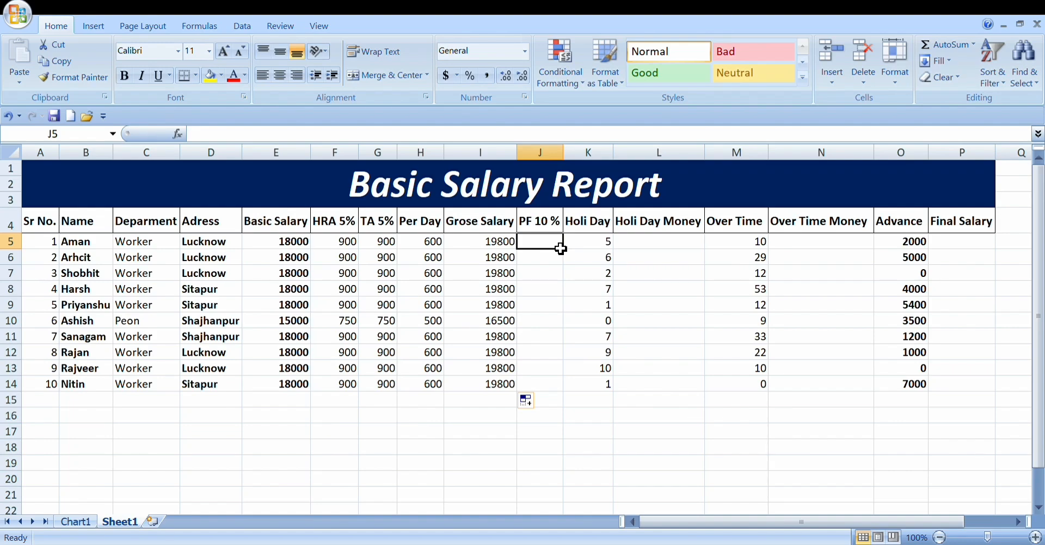
type("=")
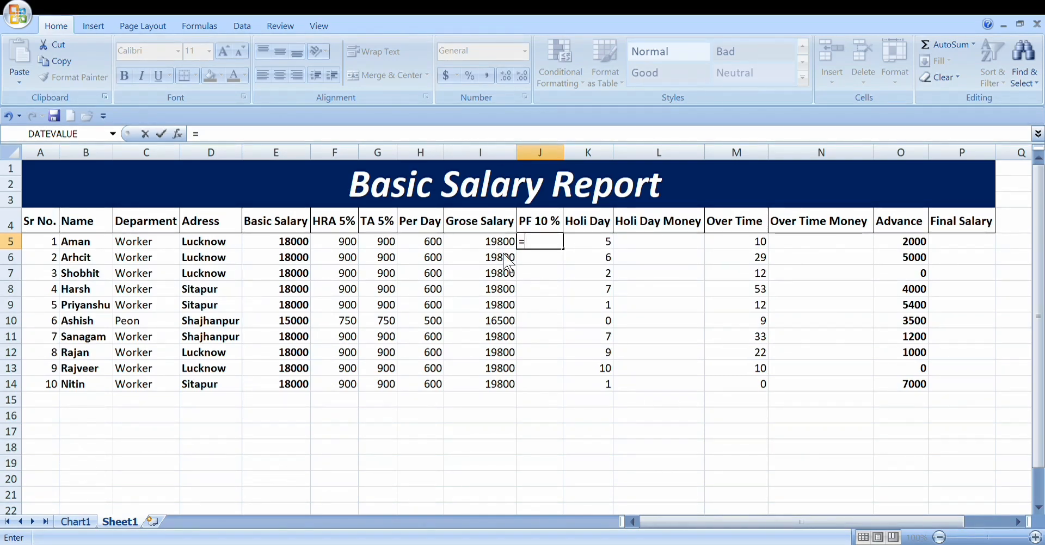
type("i5")
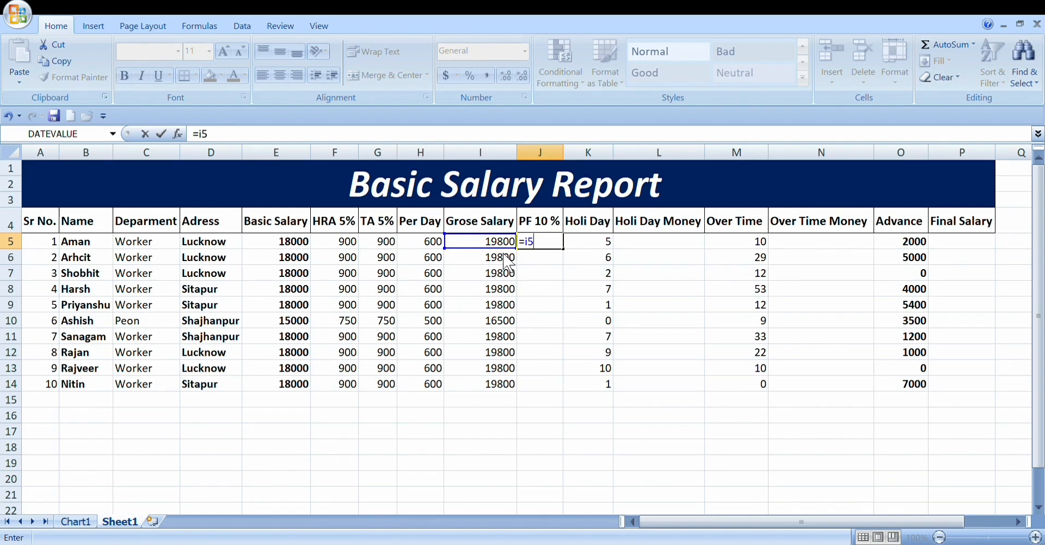
type("*10%")
key("Return")
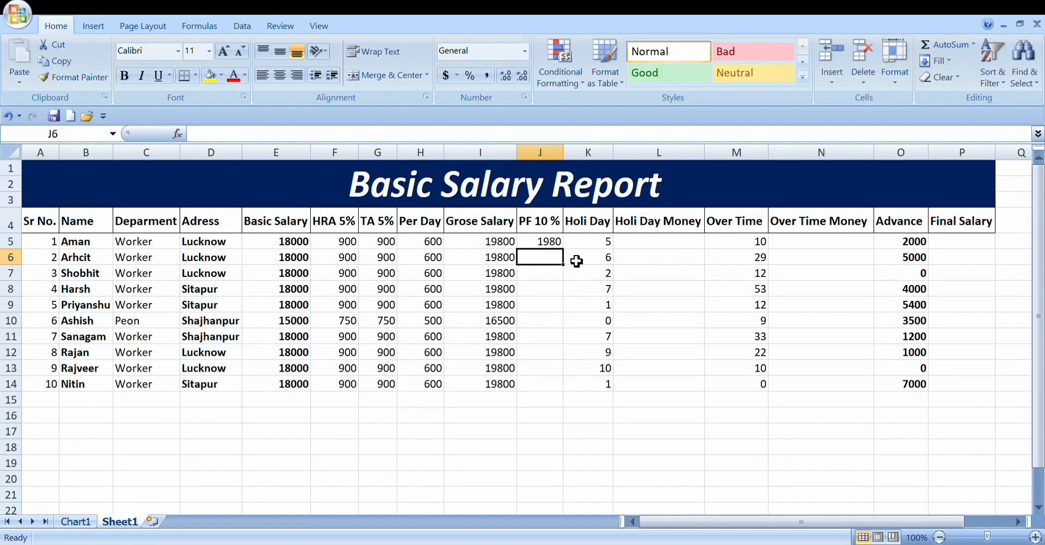
Step: Enter the PF formula =I6*10% in cell J6 and fill it down through J14 for the remaining employees
left_click(569, 268)
type("=")
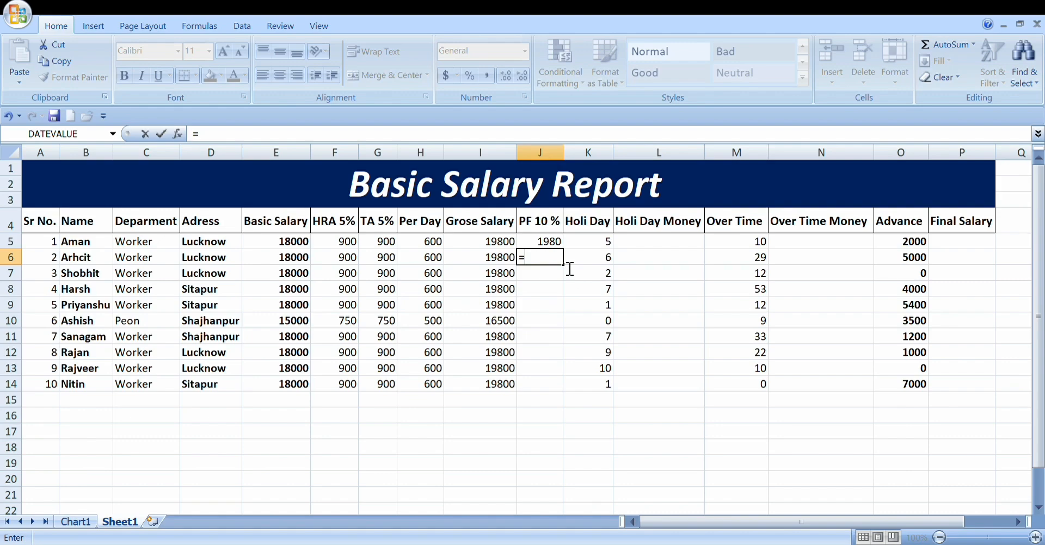
type("i6")
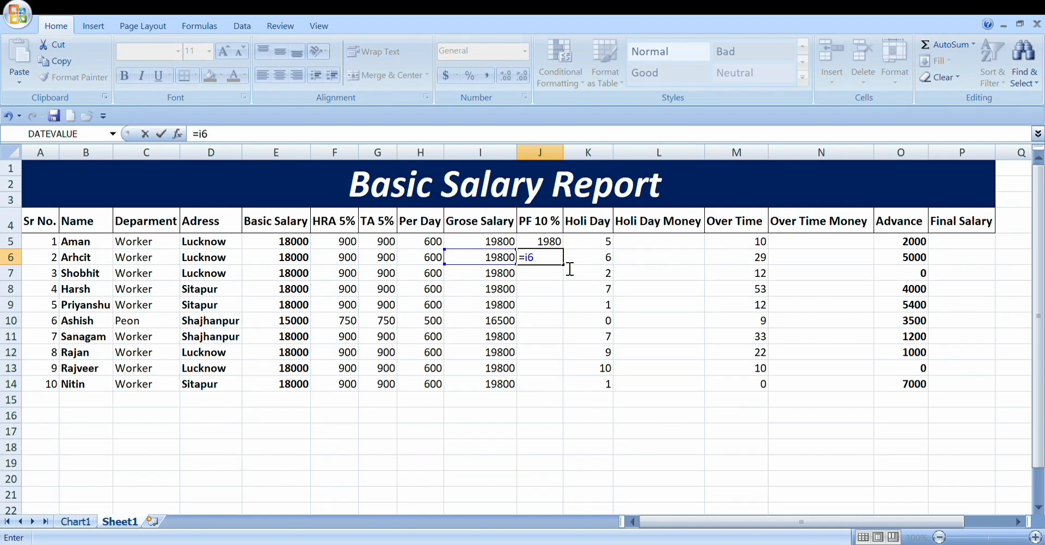
type("*10%")
key("Return")
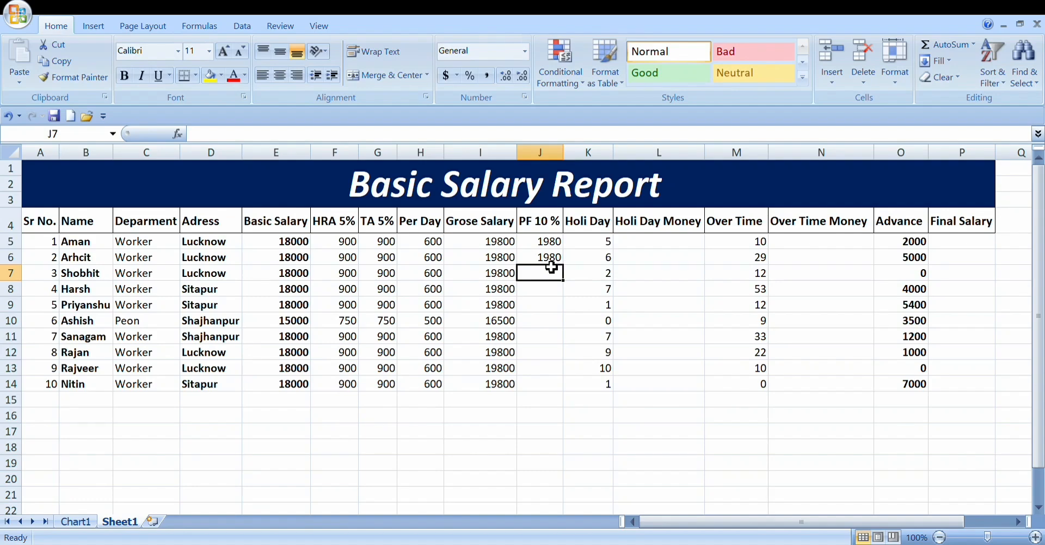
left_click(552, 261)
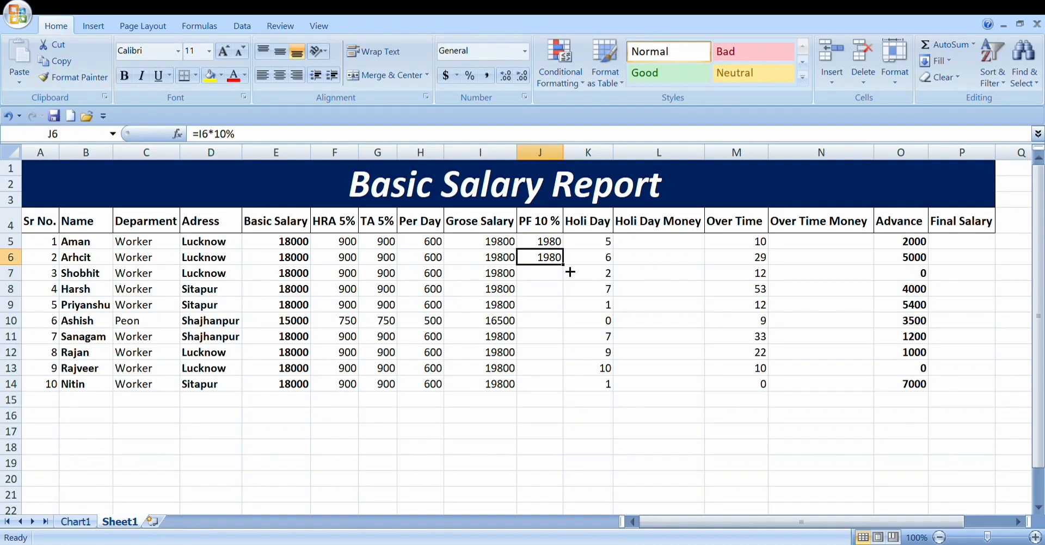
left_click_drag(563, 265, 568, 395)
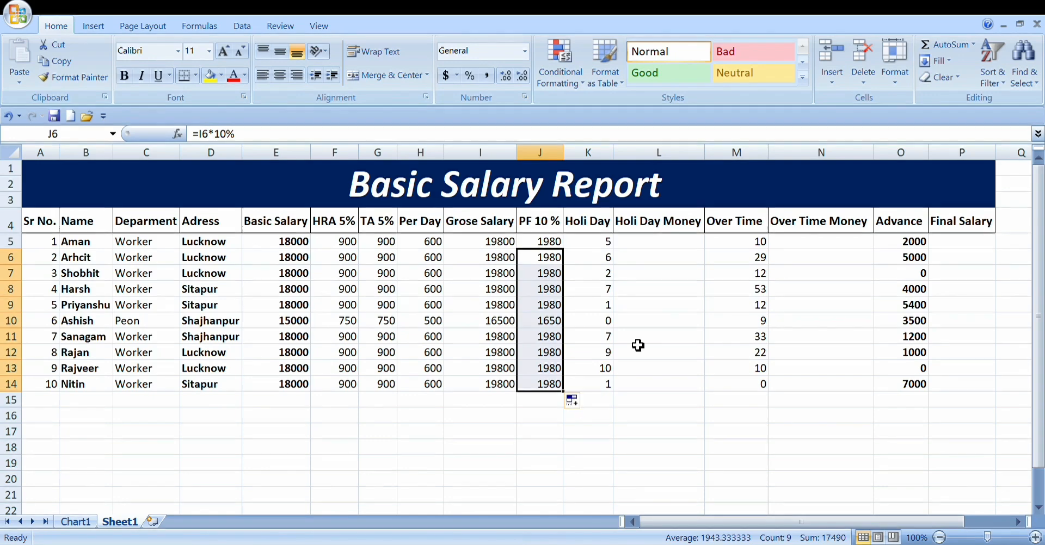
Step: Calculate the first employee's holiday money in cell L5 by multiplying holidays by per-day pay with =K5*H5
left_click(599, 248)
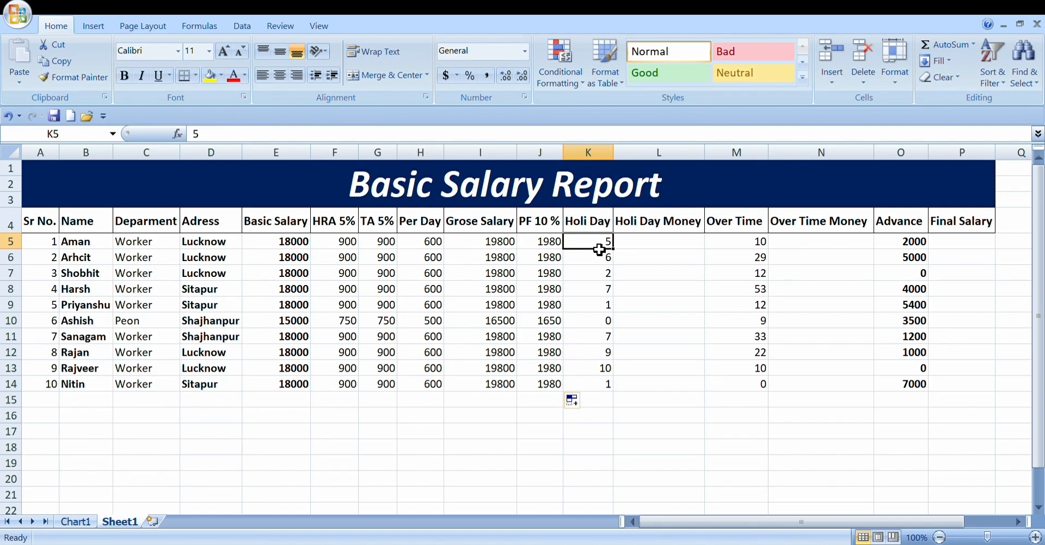
key("Right")
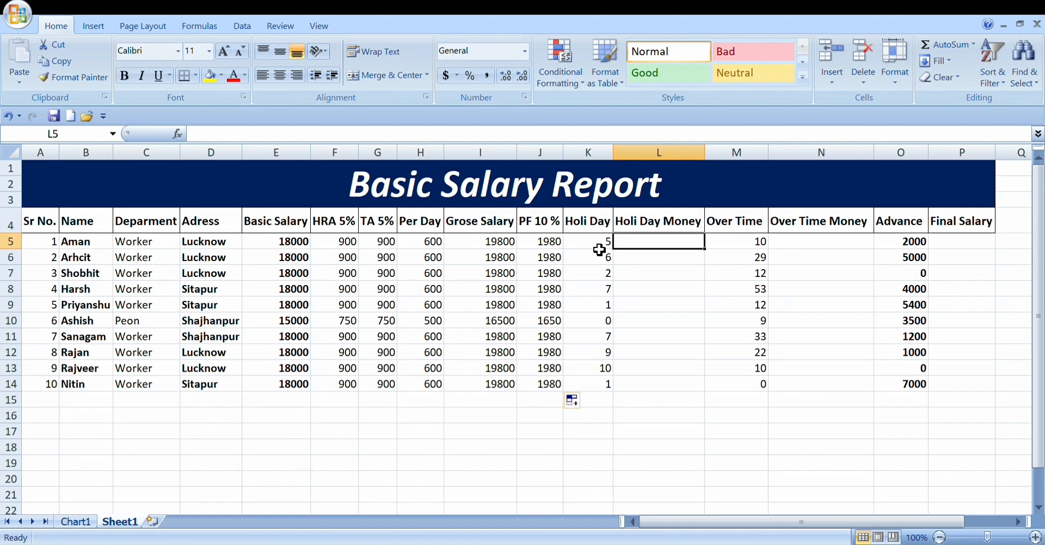
type("=")
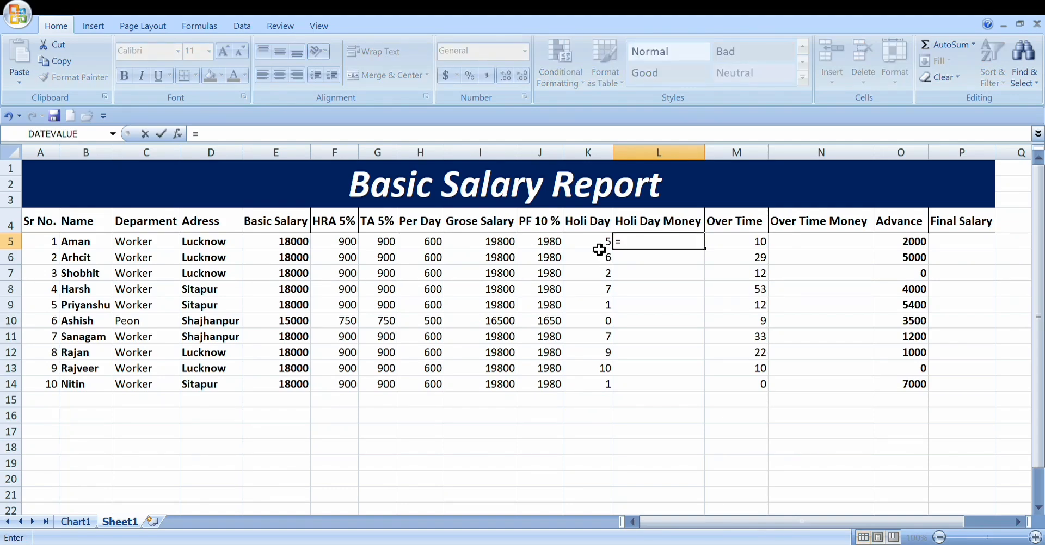
type("k5")
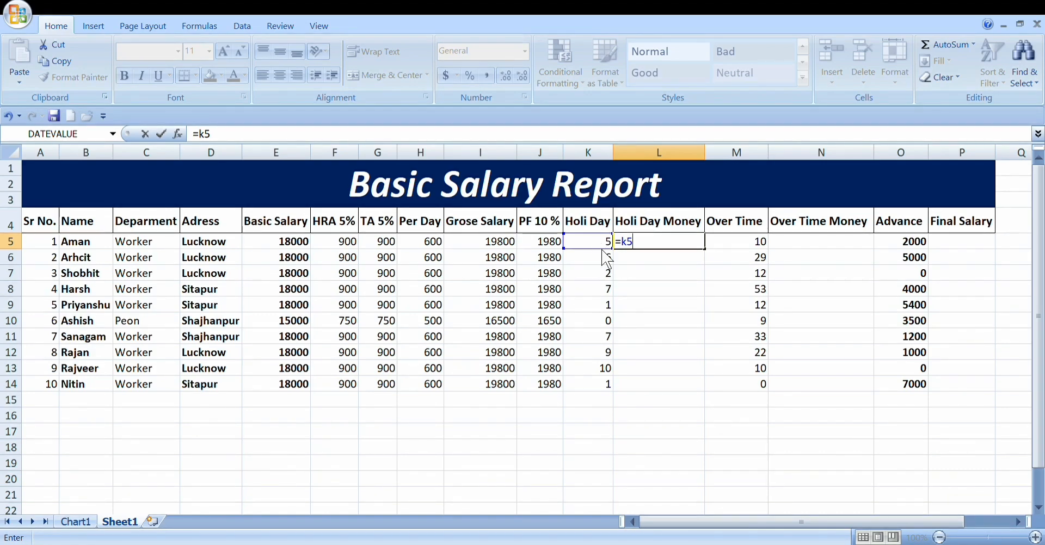
type("*")
type("h")
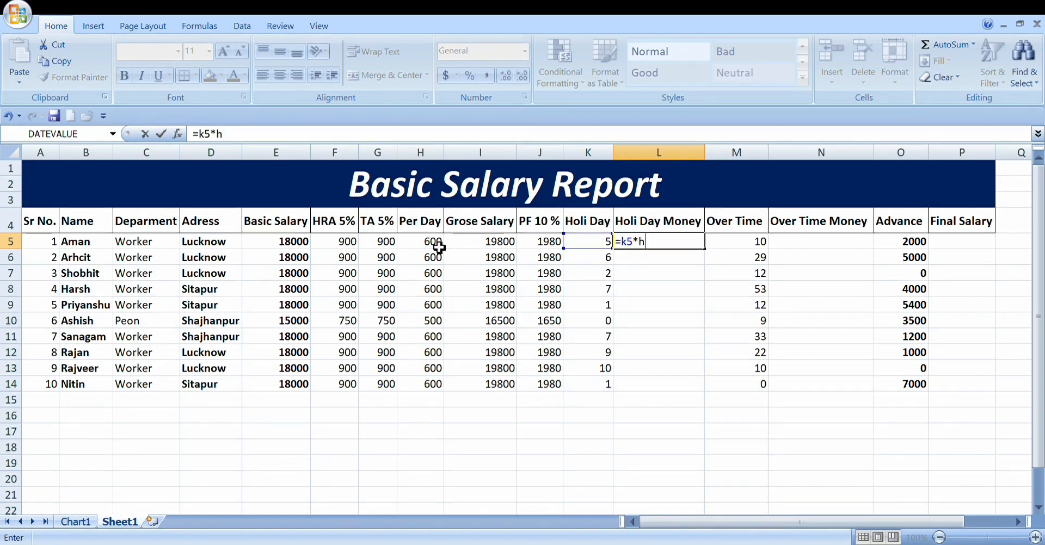
type("5")
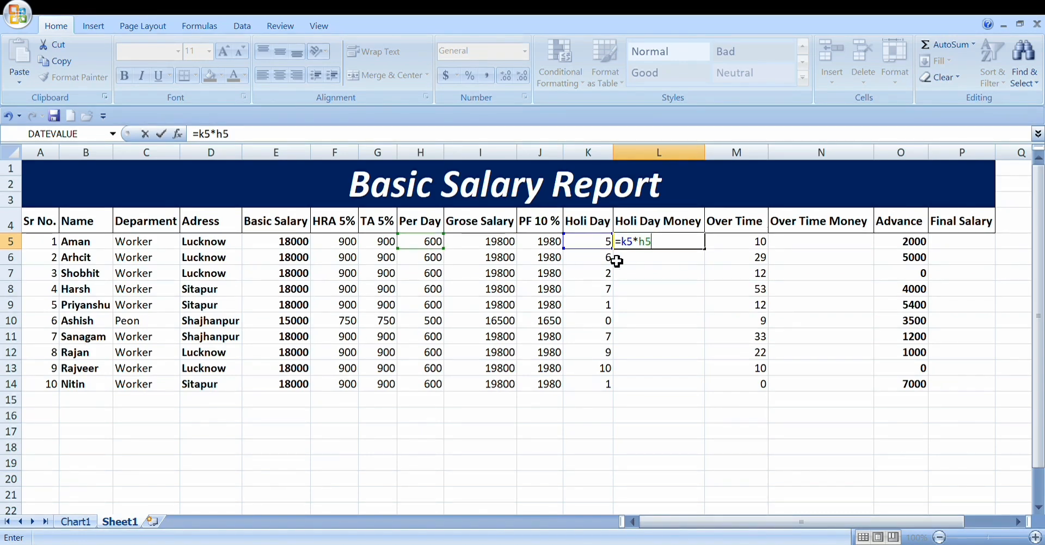
key("Return")
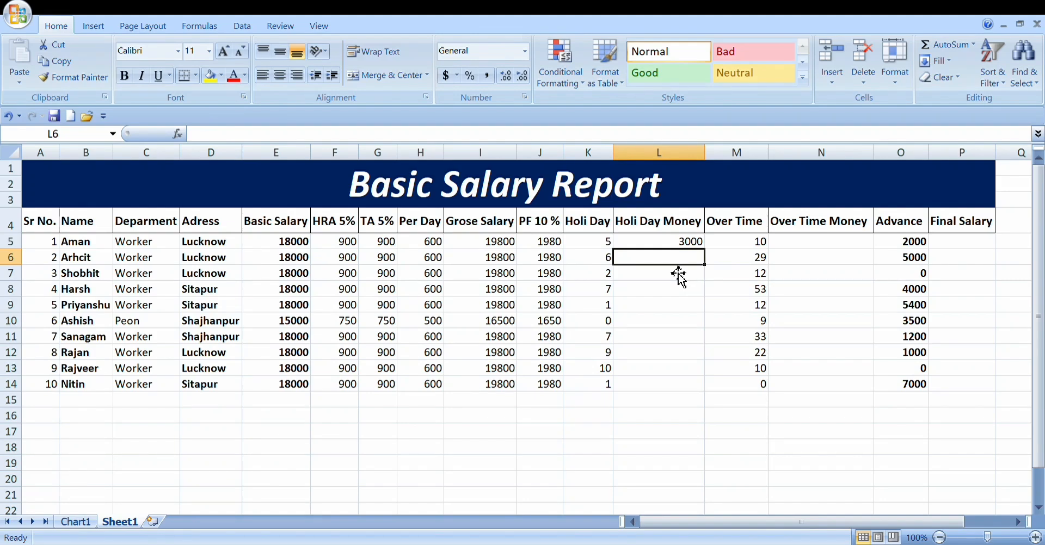
Step: Calculate the second employee's holiday money in cell L6 with the formula =K6*H6
type("=")
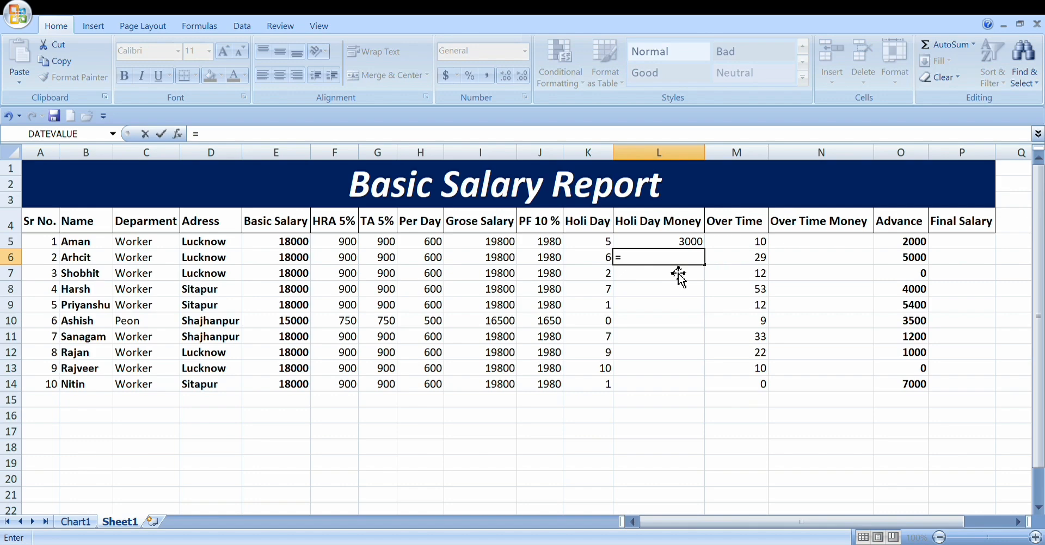
type("k6")
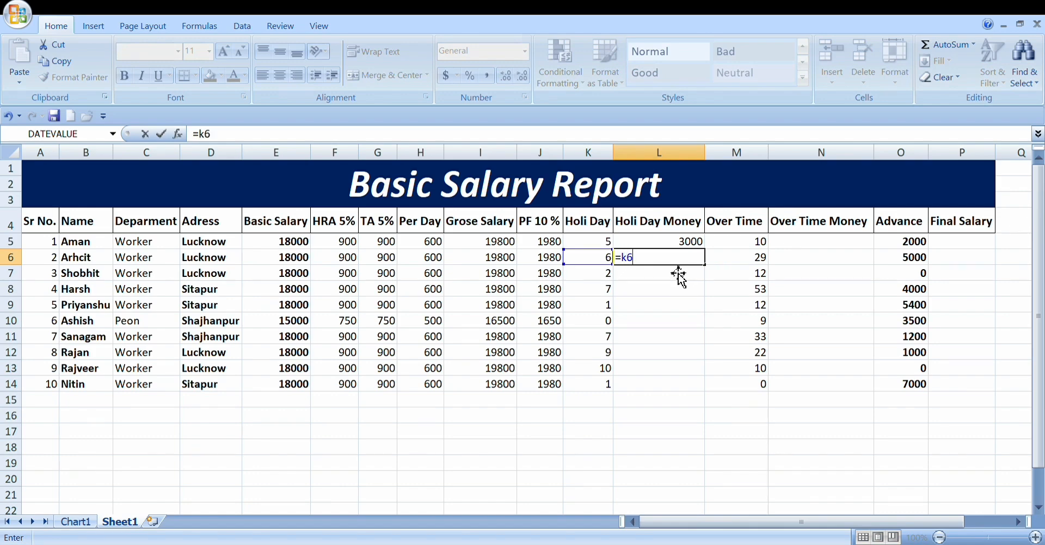
type("*")
type("h6")
key("Return")
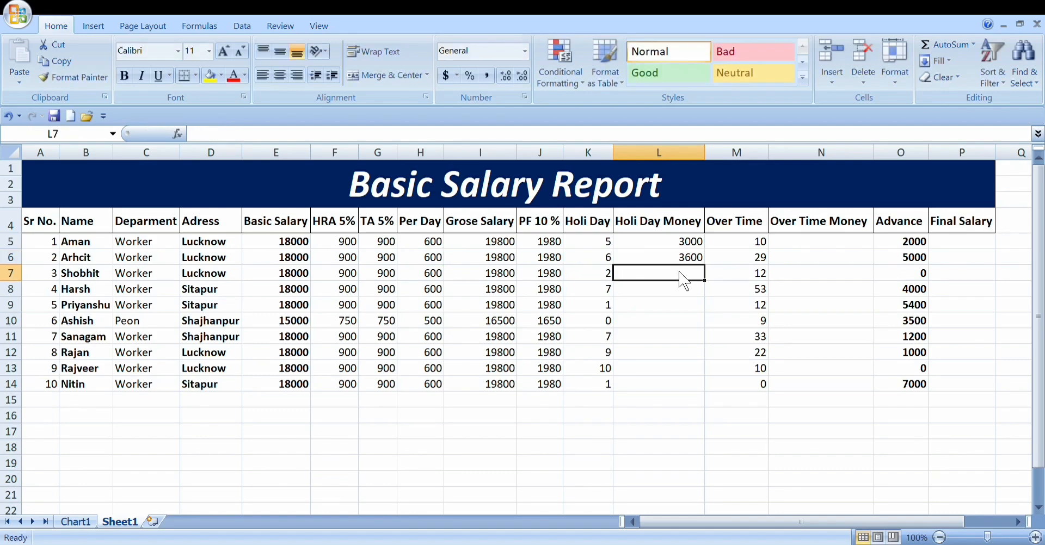
Step: Check the holiday money formula in cell L6 and the holiday count it uses in K6
double_click(680, 262)
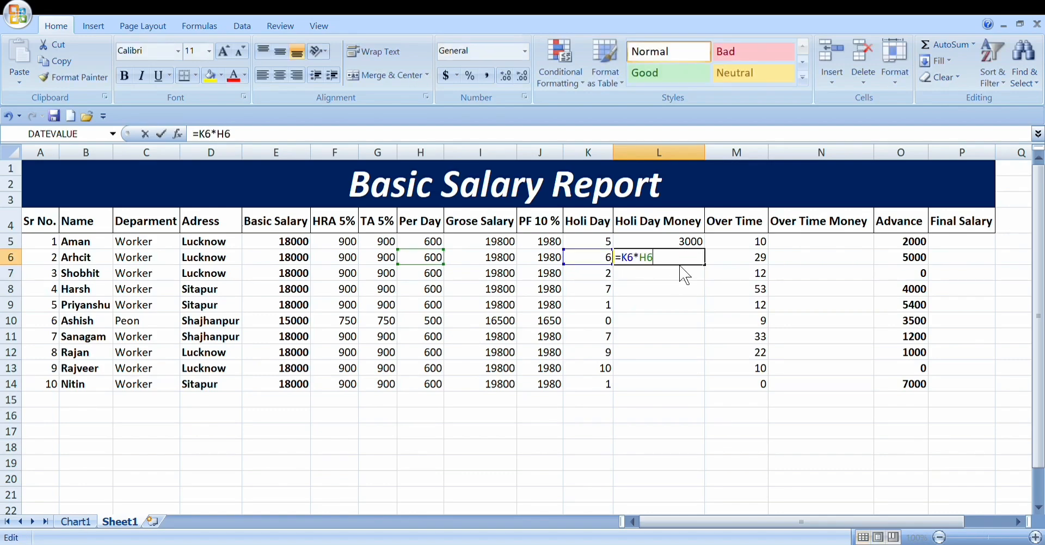
key("Return")
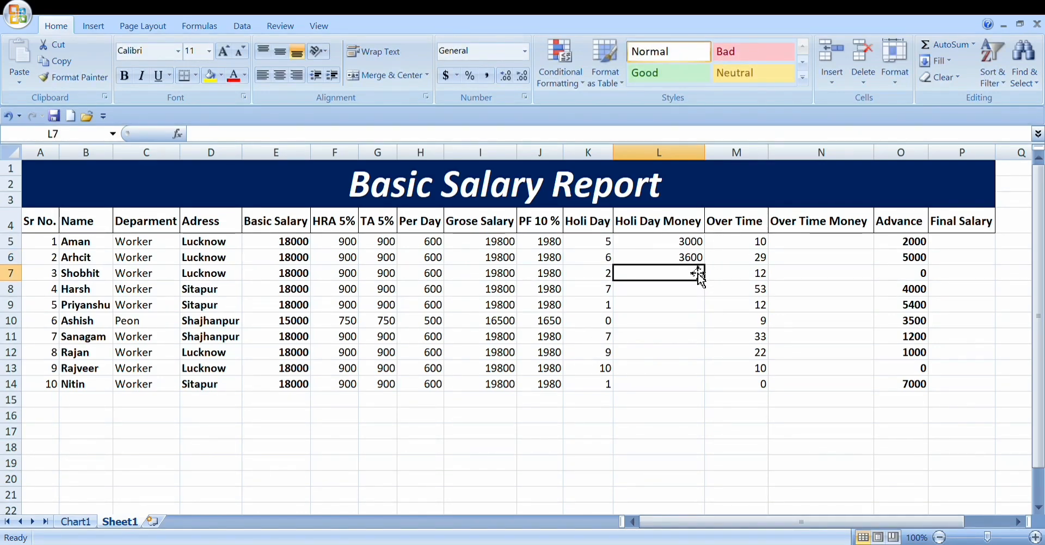
left_click(609, 263)
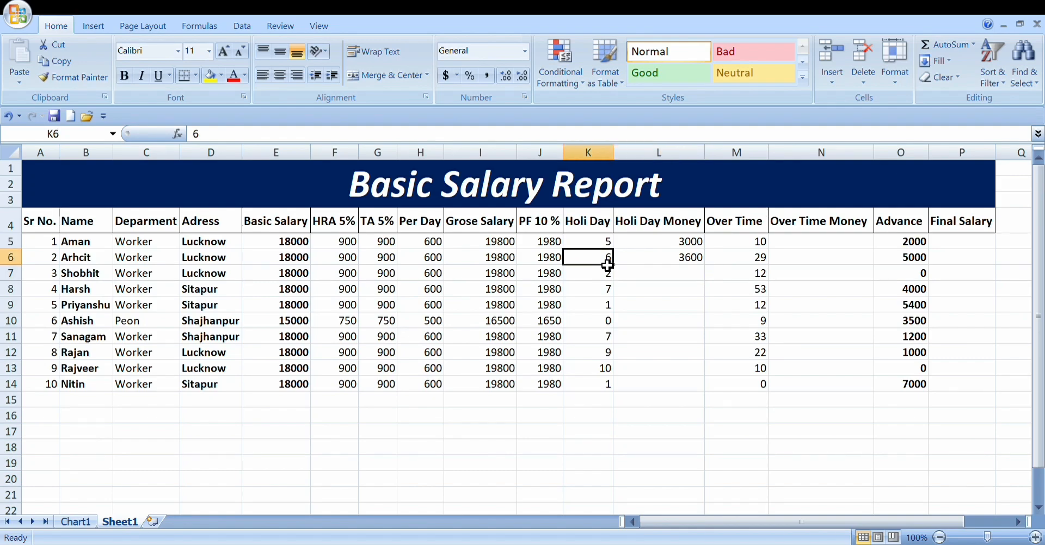
Step: Fill the holiday money formula from cell L6 down through L14 for the remaining employees
left_click(692, 261)
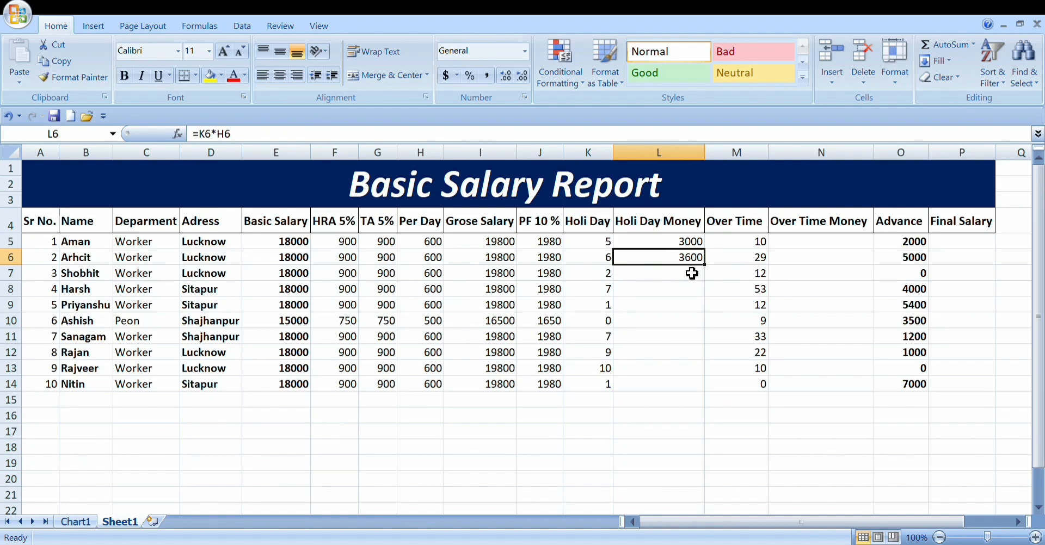
left_click_drag(704, 264, 714, 401)
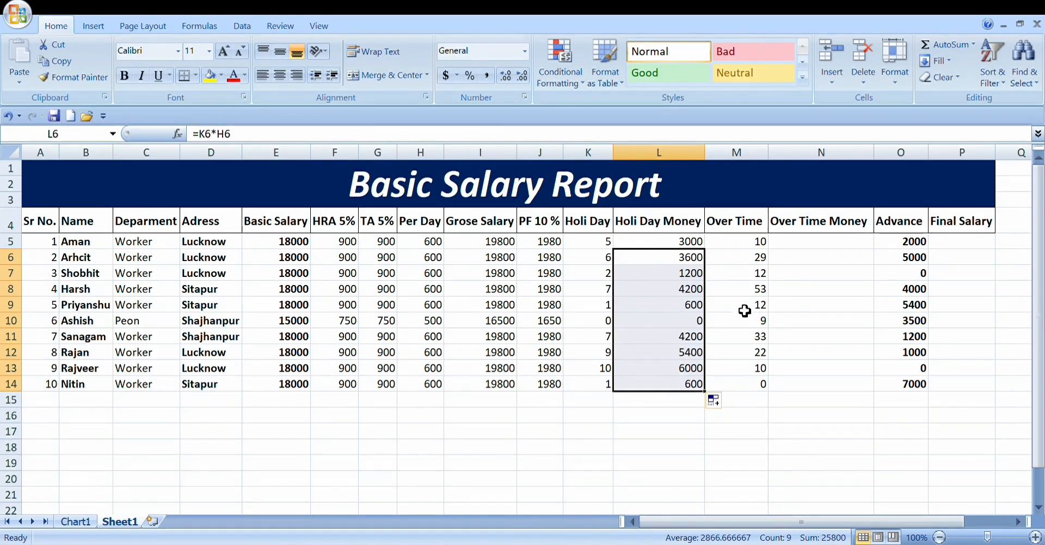
Step: Calculate the first employee's overtime money in cell N5 by multiplying overtime by per-day pay with =M5*H5
left_click(760, 243)
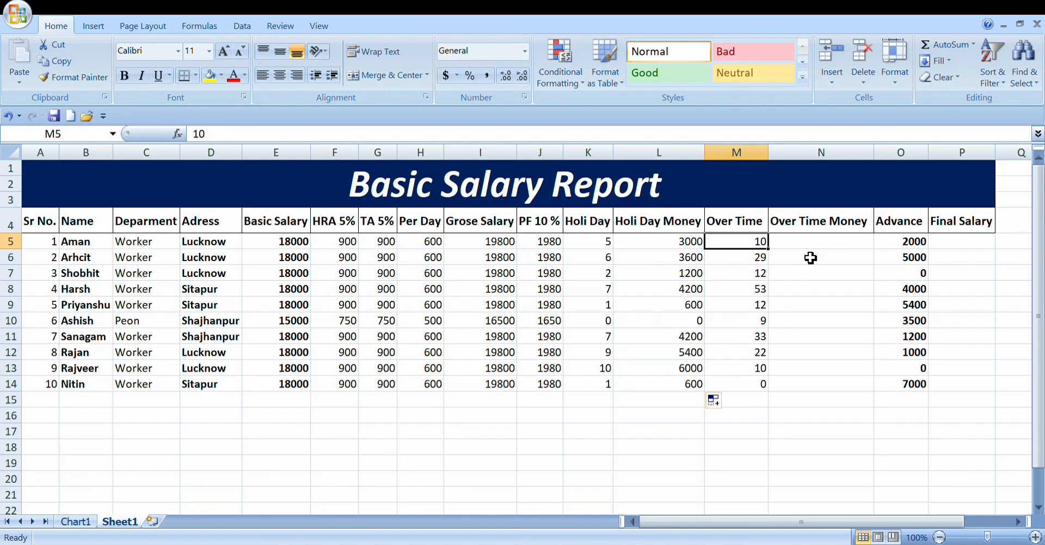
left_click(825, 250)
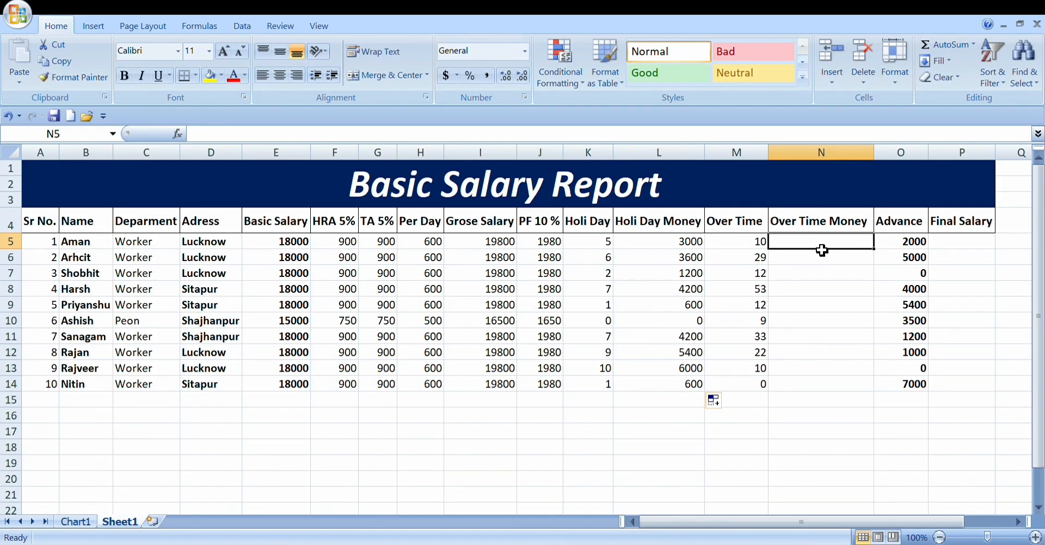
type("m")
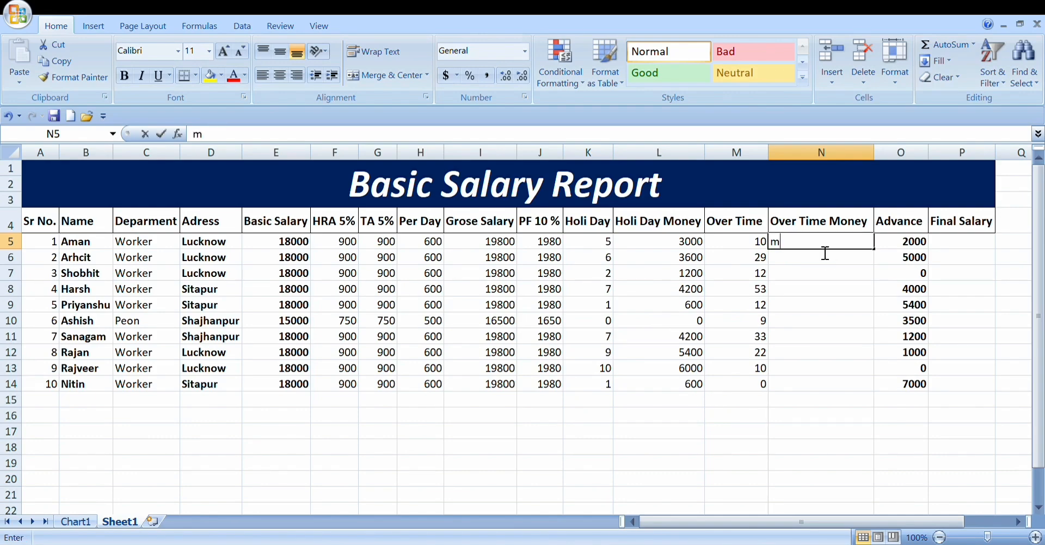
key("BackSpace")
type("=m")
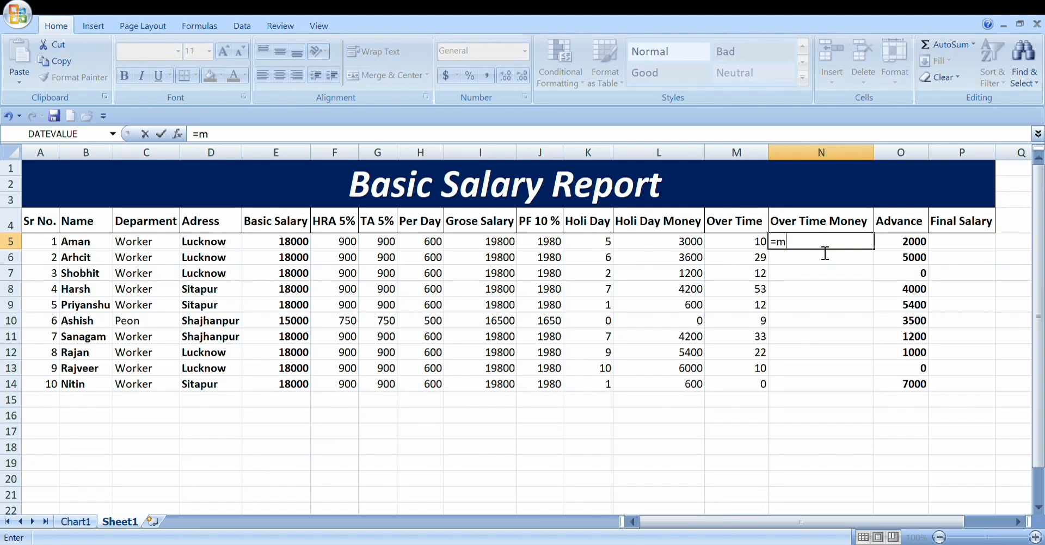
type("5")
type("*h5")
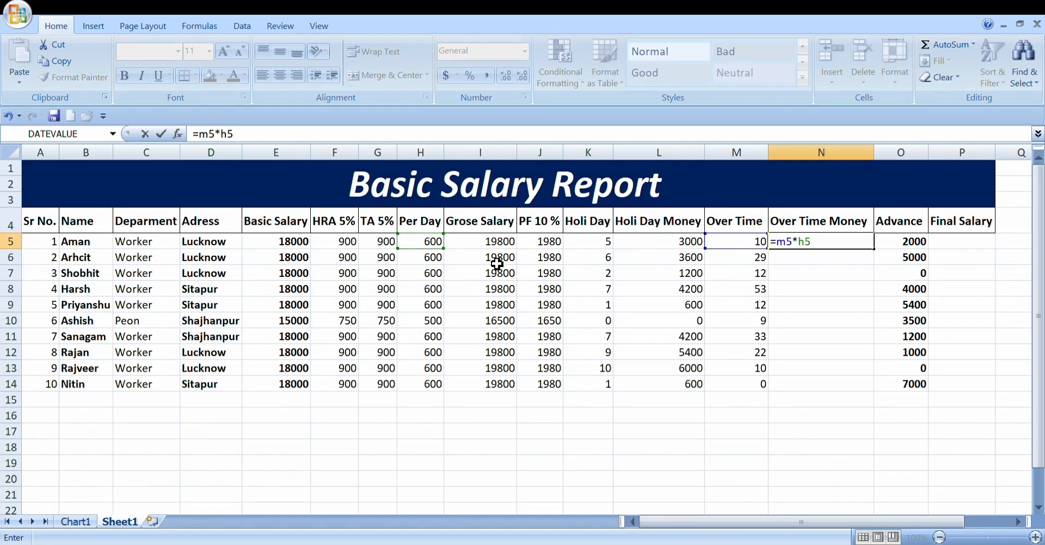
key("Return")
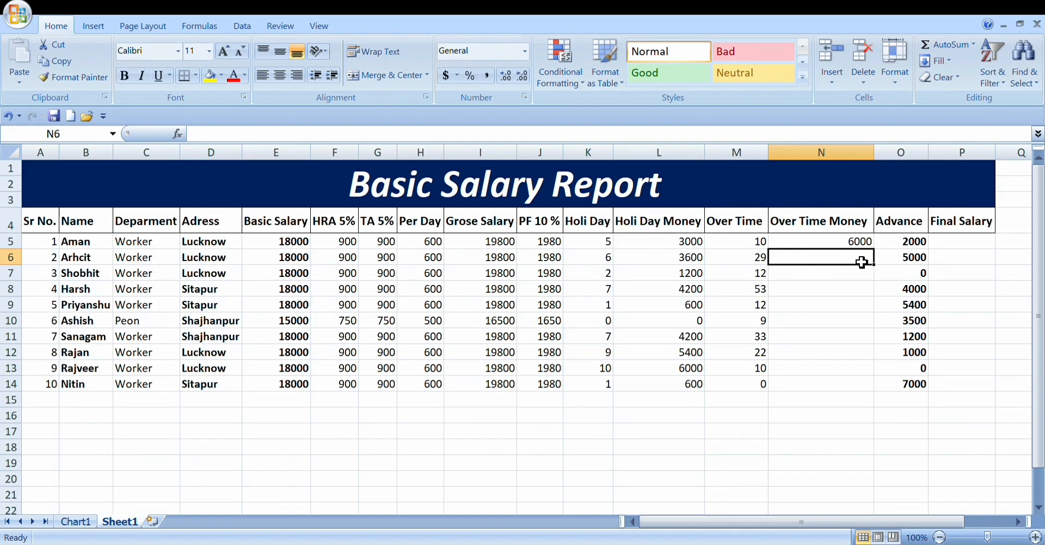
Step: Calculate the second employee's overtime money in cell N6 with the formula =M6*H6
type("=")
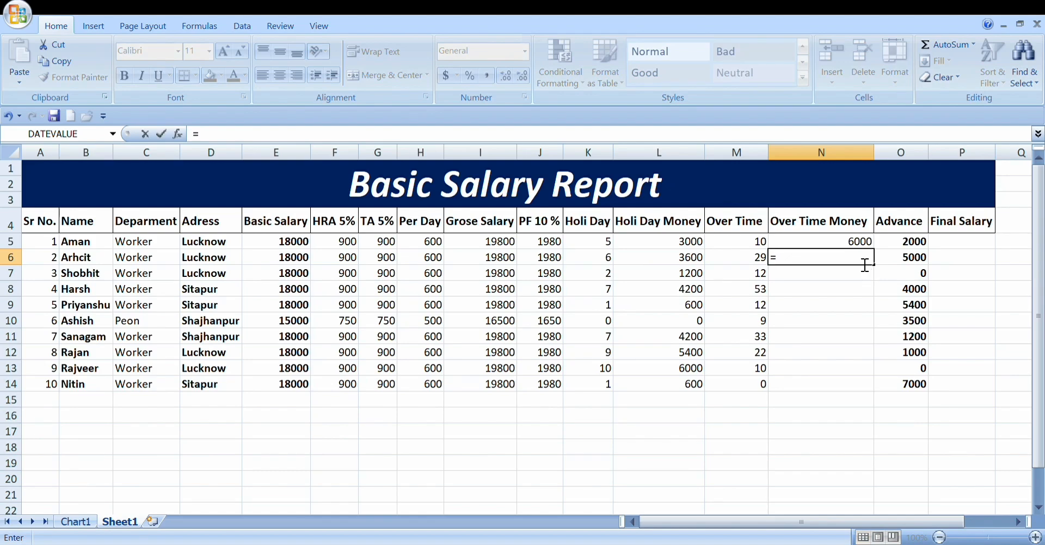
type("m6")
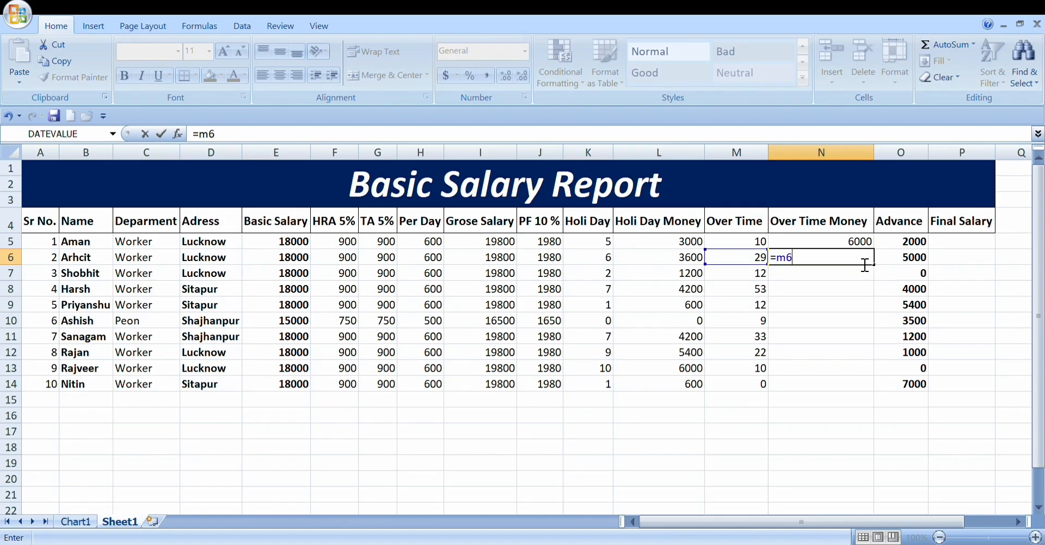
type("*")
type("h6")
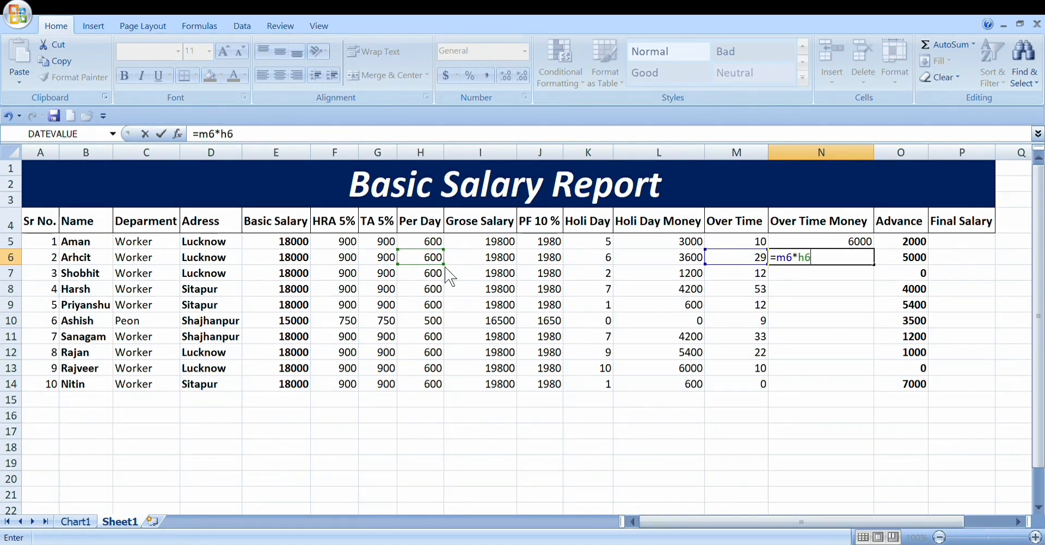
key("Return")
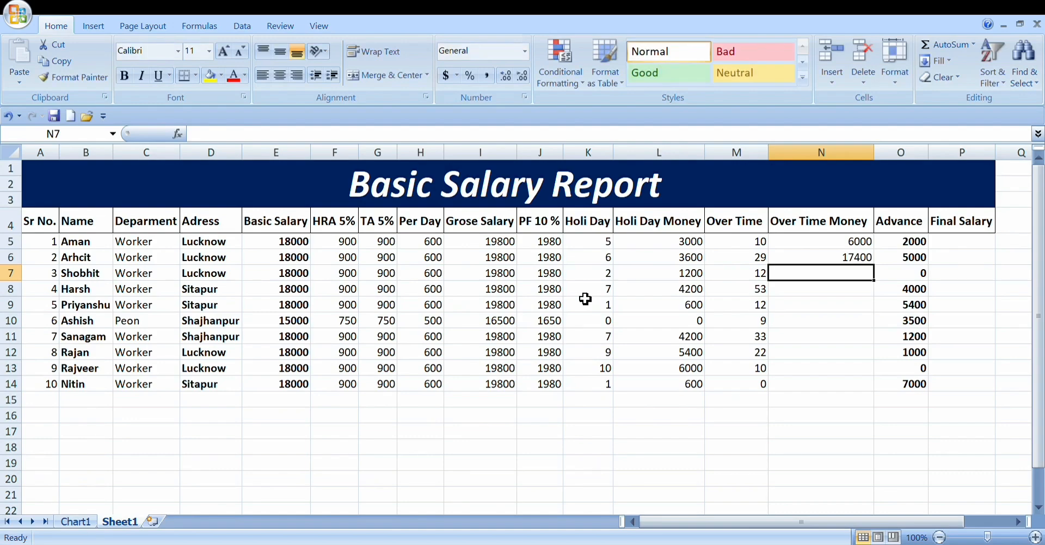
Step: Check the overtime money formula in N6 and fill it down through N14 for the remaining employees
double_click(839, 263)
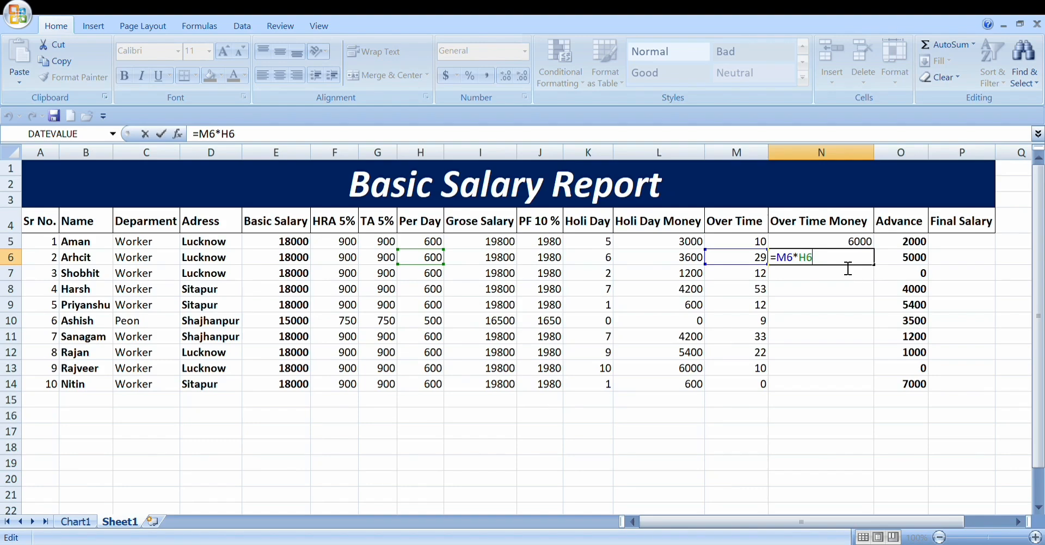
key("Return")
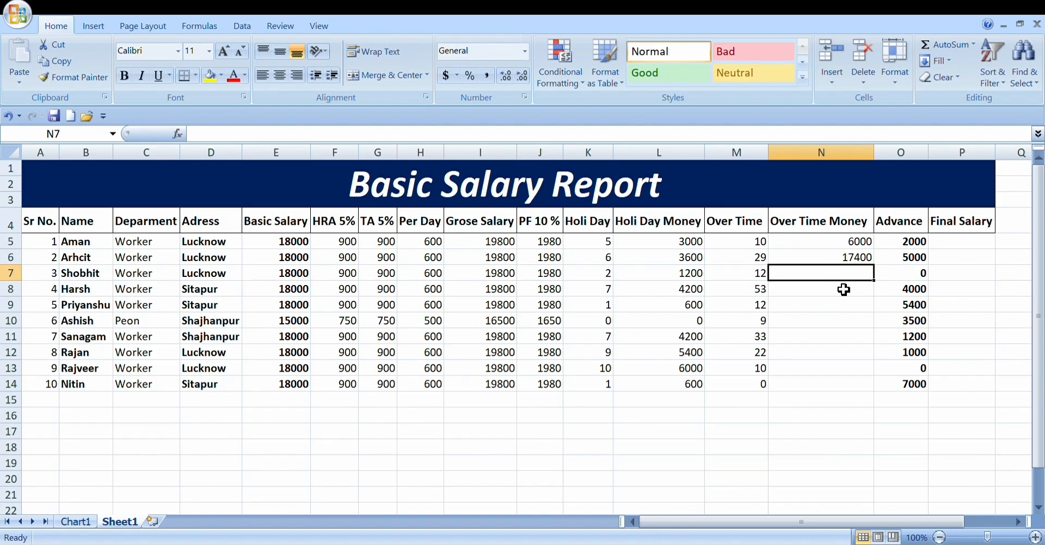
left_click(866, 261)
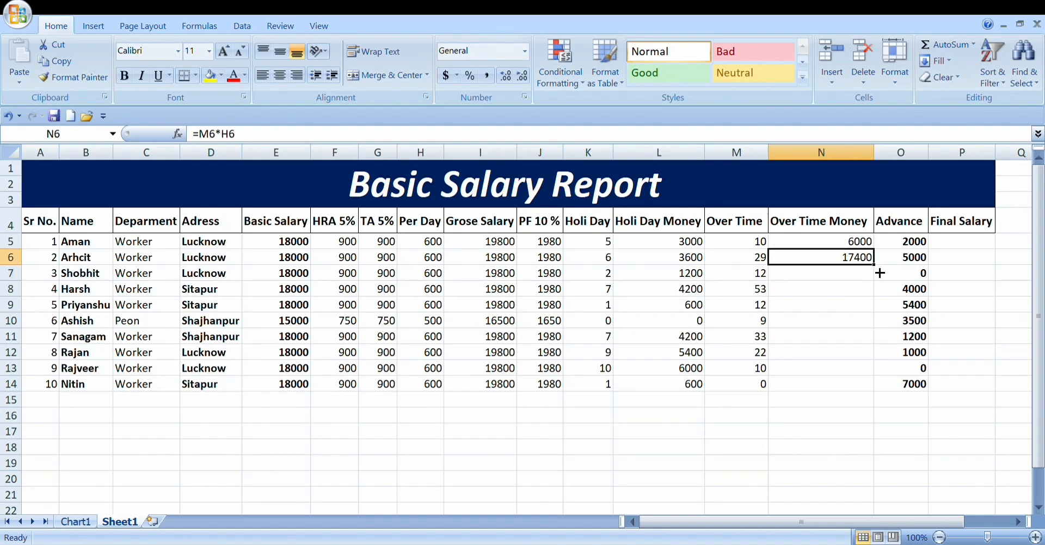
left_click_drag(880, 273, 873, 395)
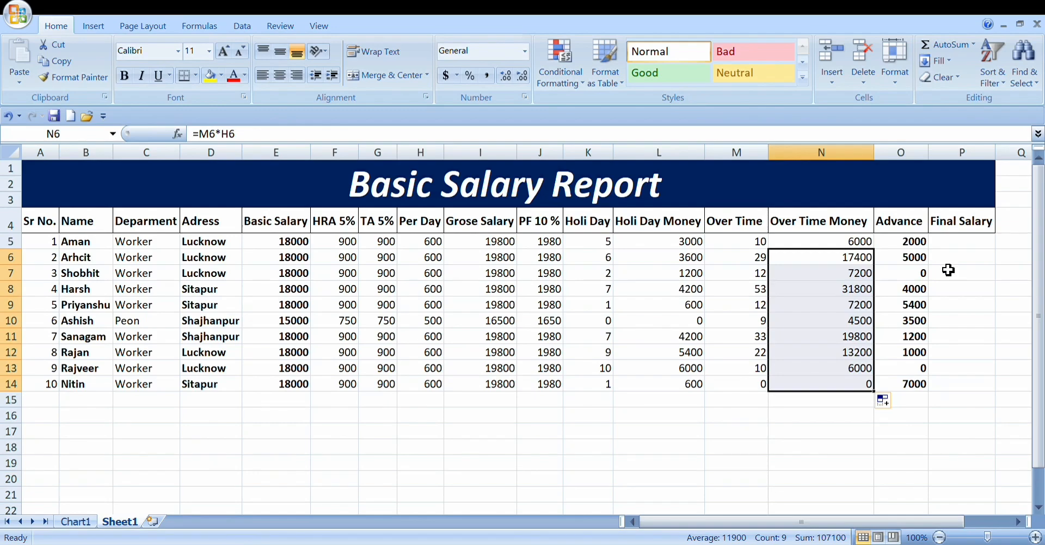
Step: Calculate the first employee's final salary in cell P5 with the formula =I5-J5-L5+N5-O5
left_click(965, 246)
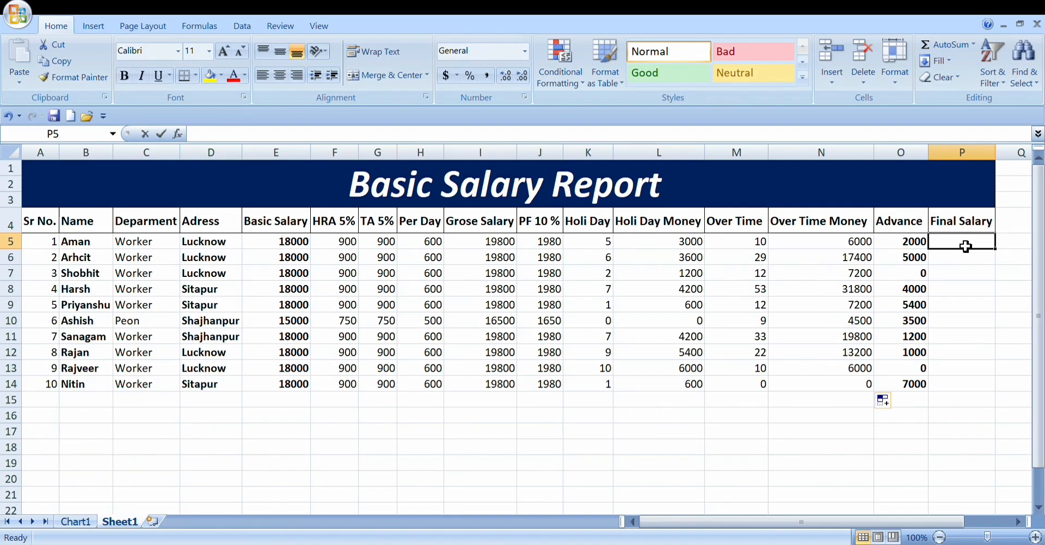
type("=")
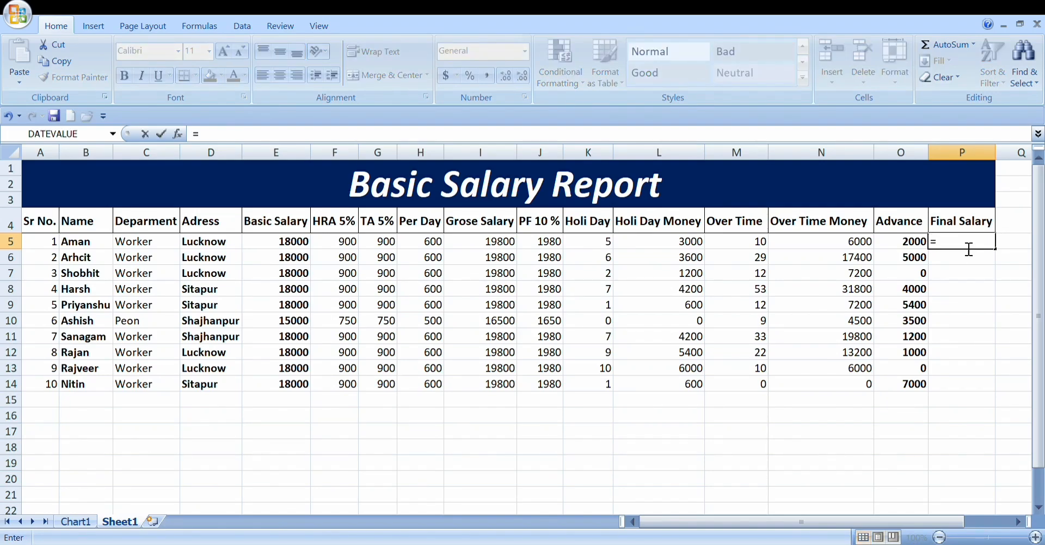
key("Escape")
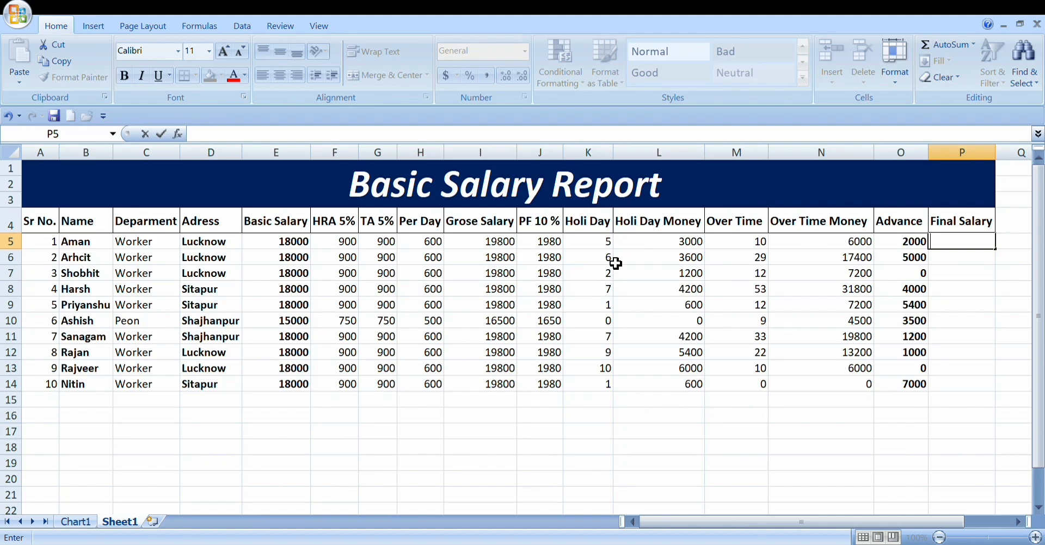
type("=")
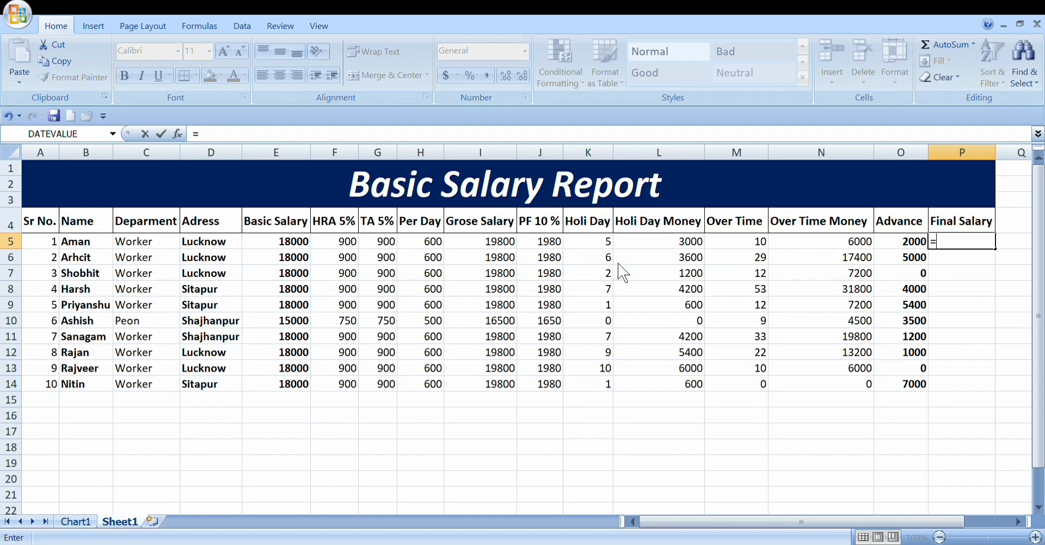
type("i5")
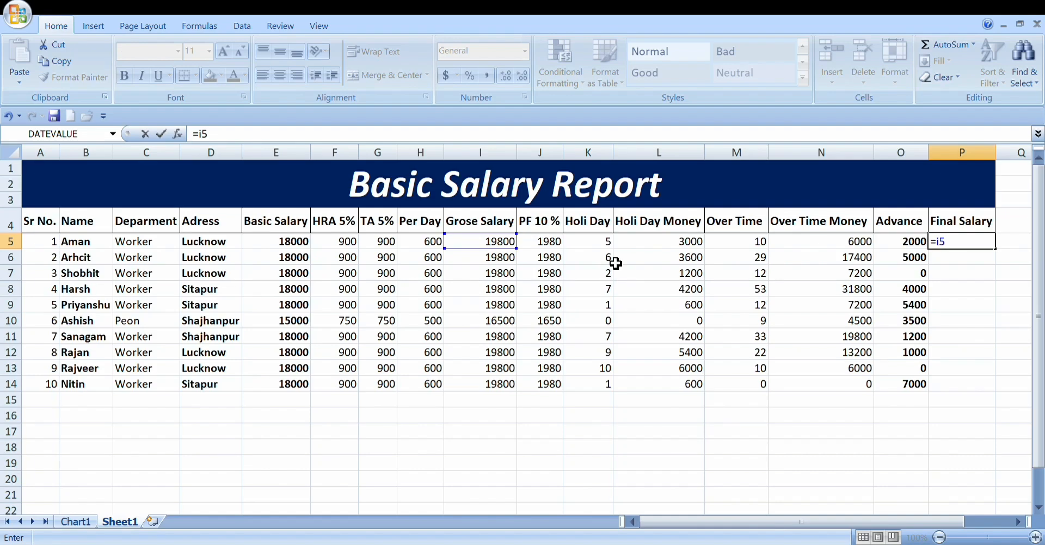
type("-j5")
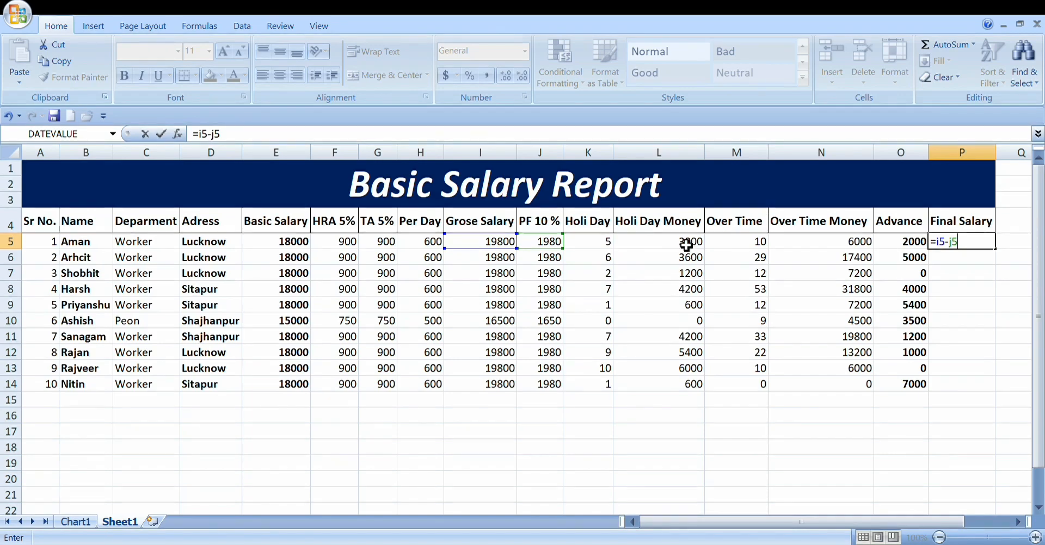
type("l")
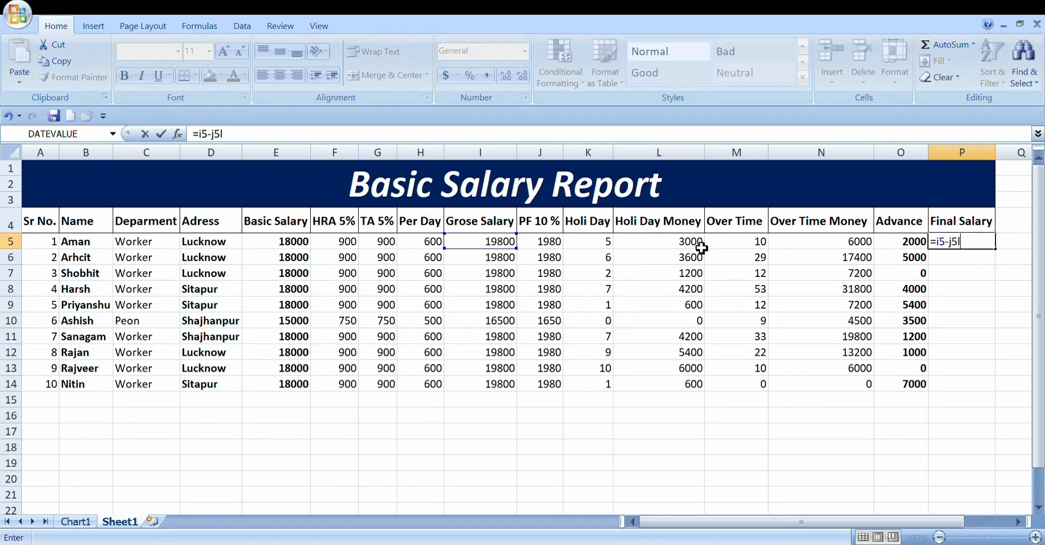
type("5")
key("BackSpace")
key("BackSpace")
type("l5+")
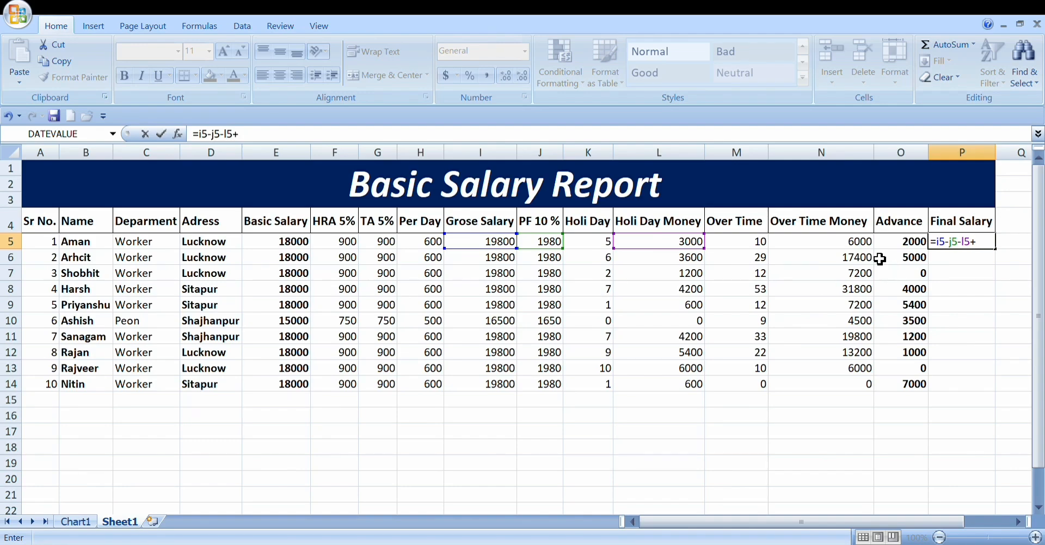
type("n5-o")
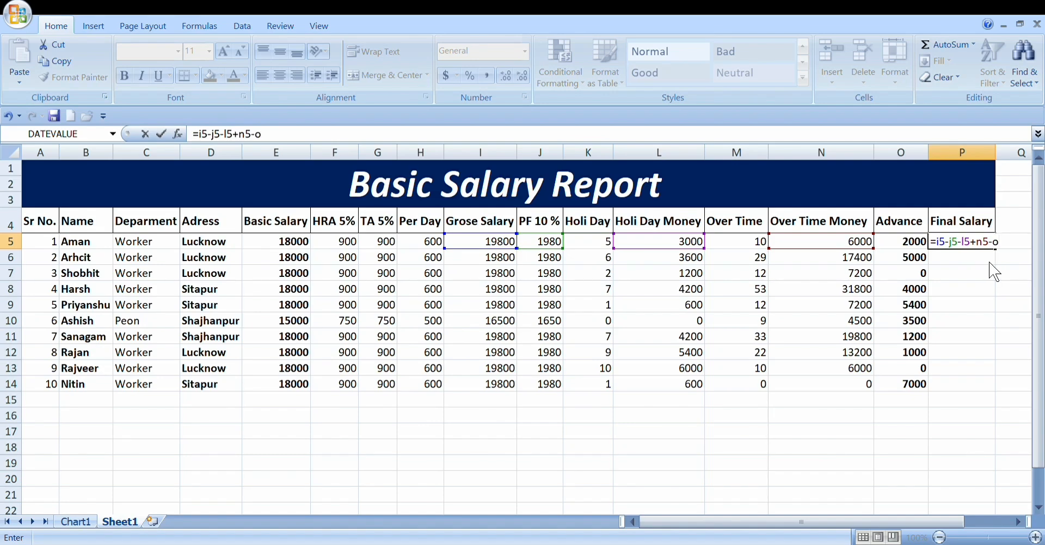
type("5")
key("Return")
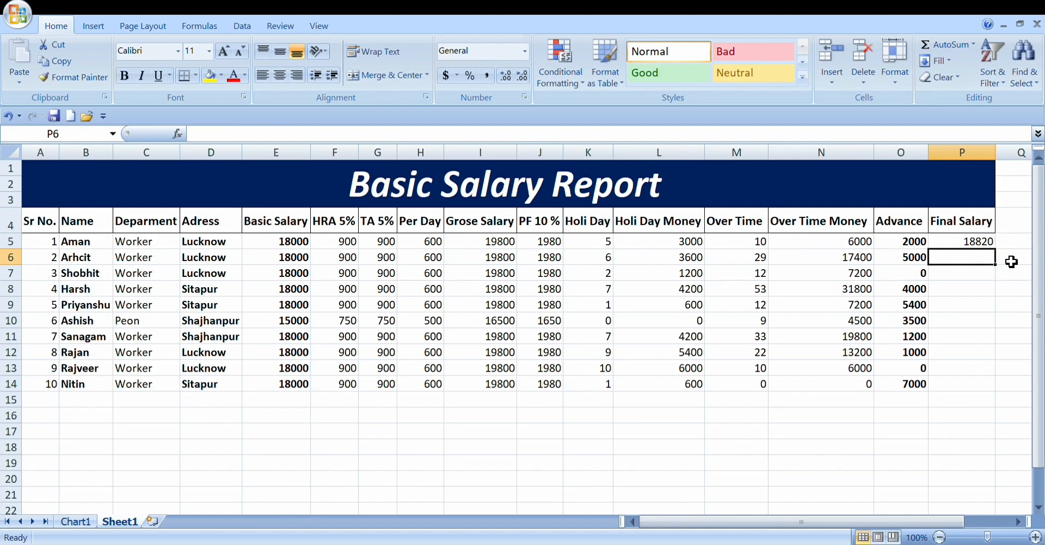
Step: Review the final salary formula in P5 and fill it down through P14 for all employees
double_click(973, 243)
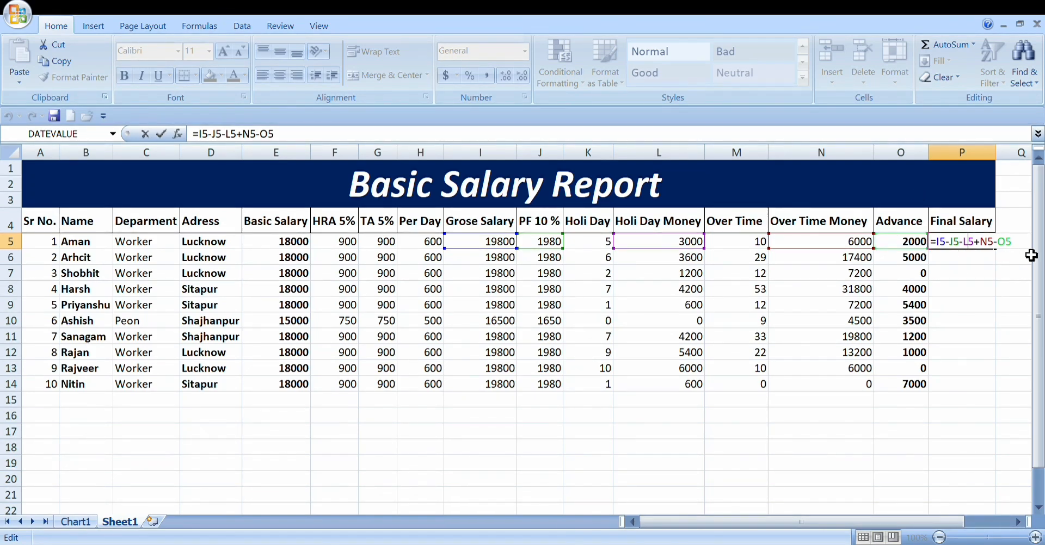
key("Return")
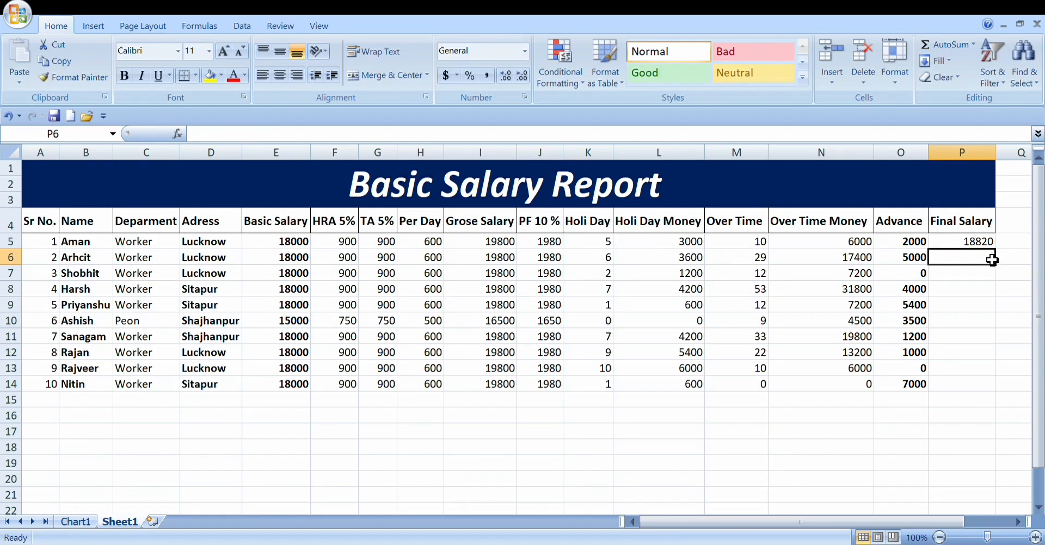
left_click(980, 246)
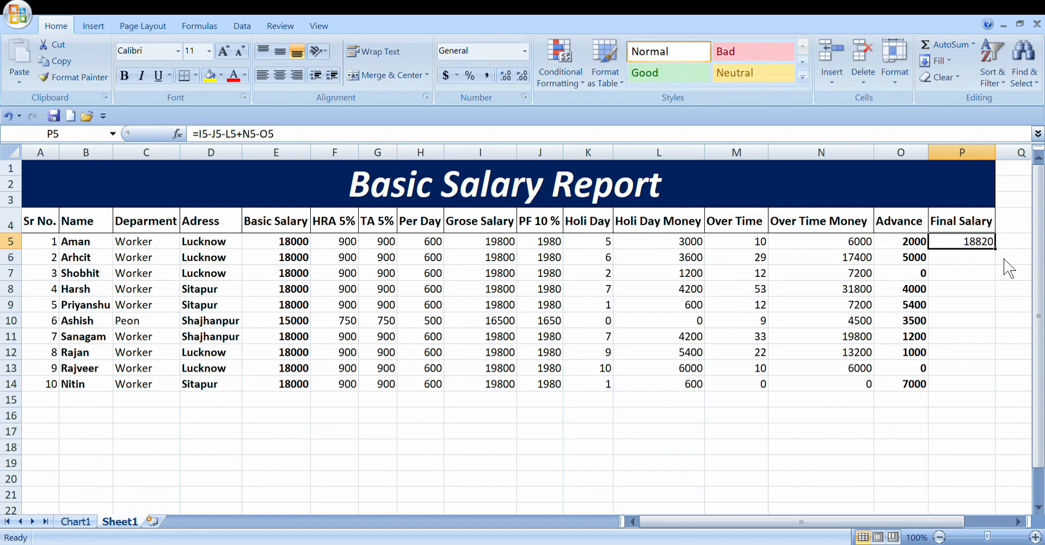
left_click_drag(995, 248, 1000, 392)
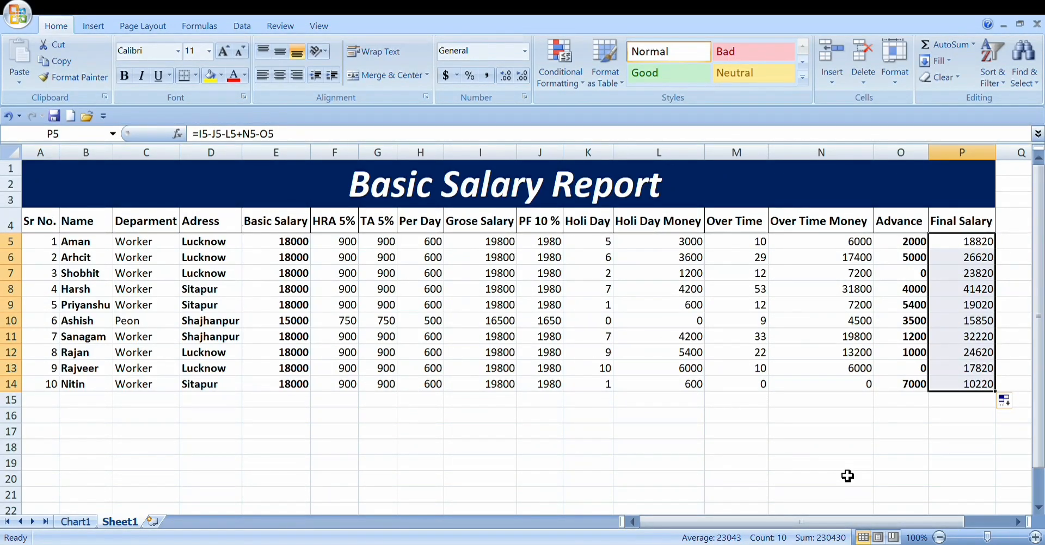
Step: Apply all borders to the whole salary report, from the title down to the last employee row (A1:P14)
left_click(969, 422)
left_click_drag(966, 385, 223, 200)
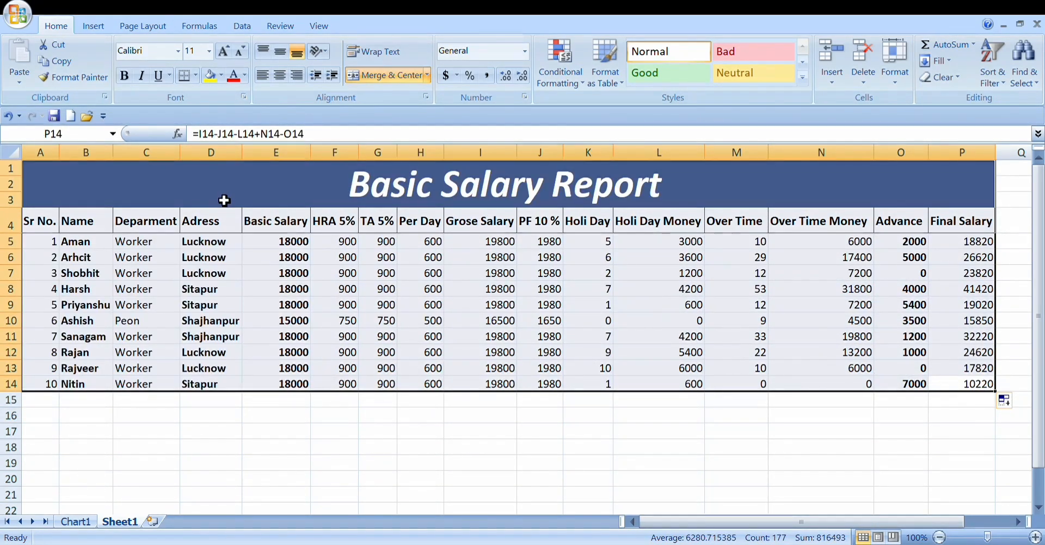
left_click(197, 76)
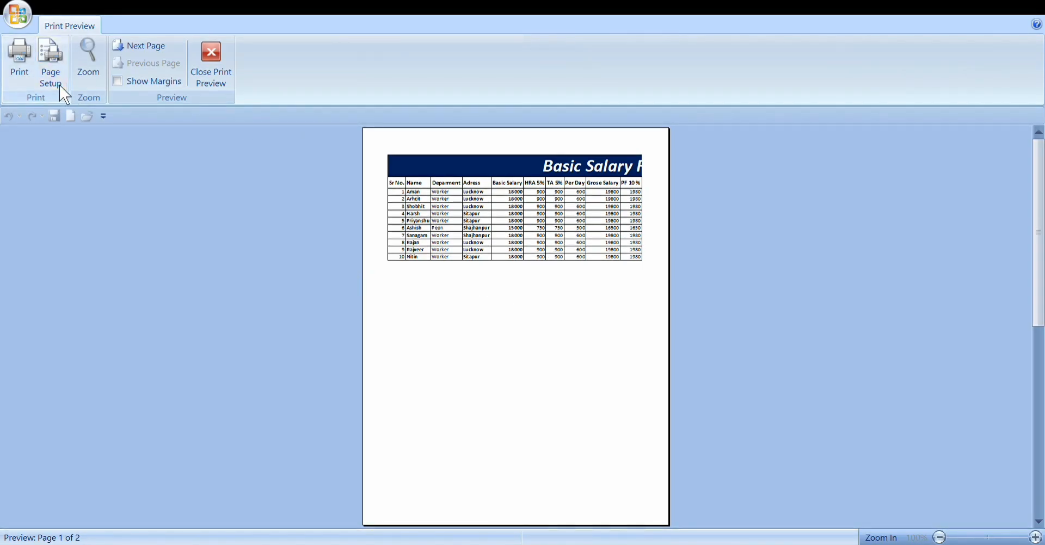
Step: Set the report's page orientation to landscape in the page setup and close the print preview
left_click(747, 412)
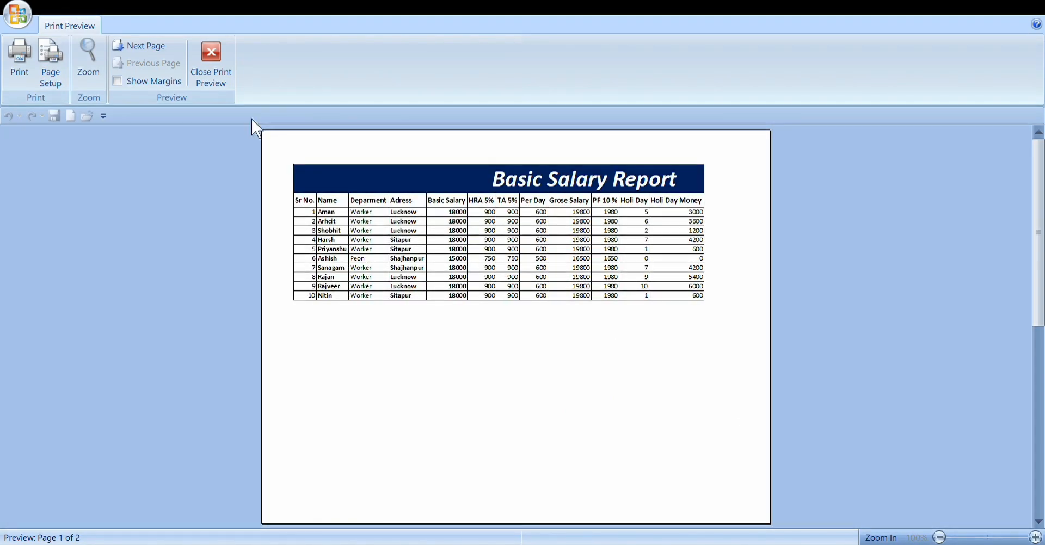
left_click(229, 83)
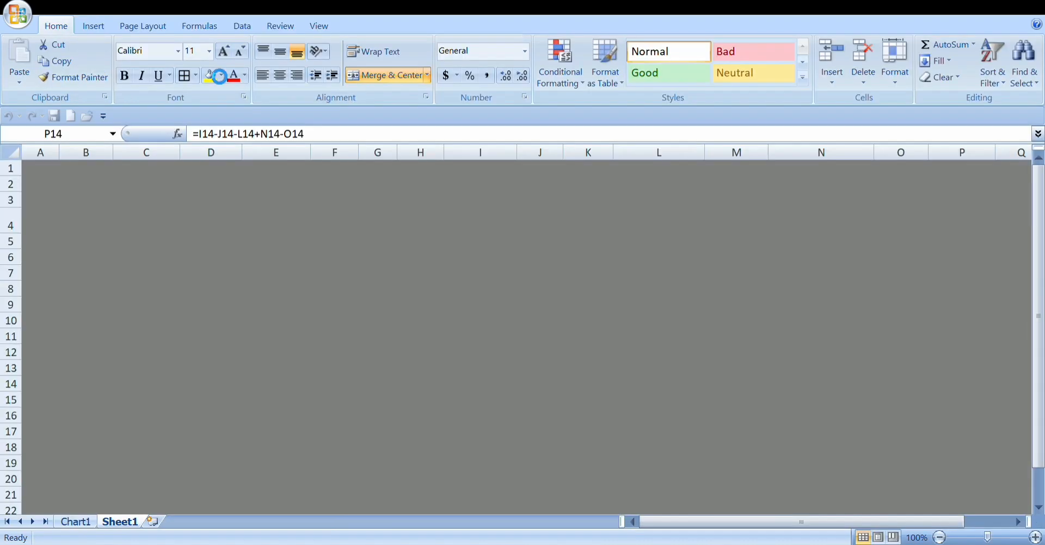